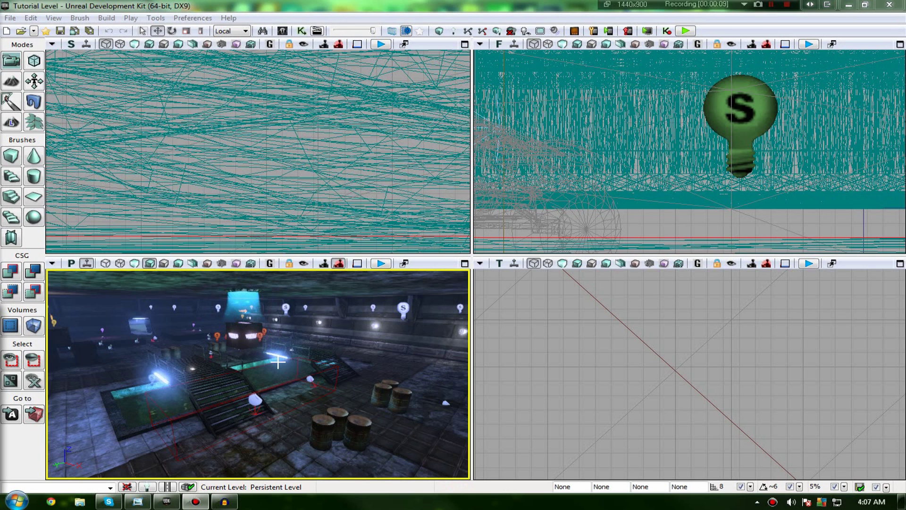
Select the grime decal on the floor near the metal stairs and examine its projection box up close.
click(255, 401)
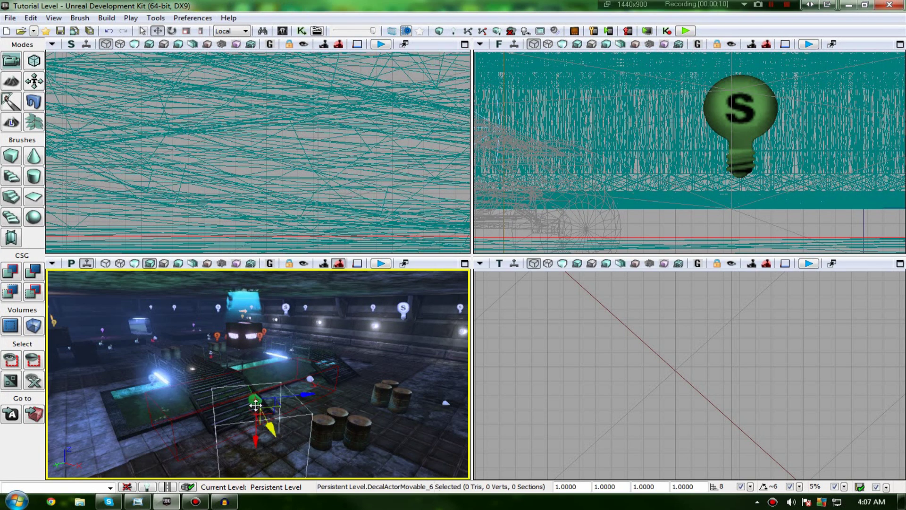
click(285, 387)
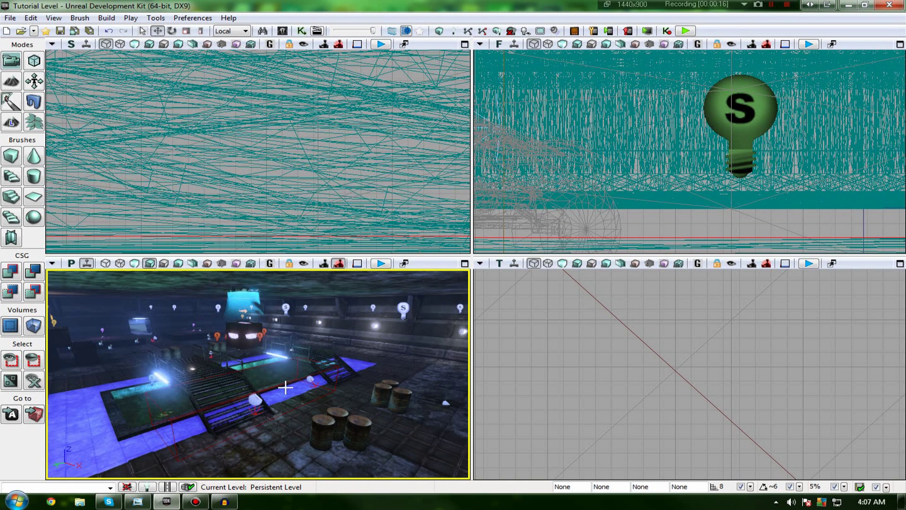
mouse_move(287, 377)
right_down()
mouse_move(301, 397)
mouse_move(288, 456)
mouse_move(298, 442)
mouse_move(287, 377)
right_up()
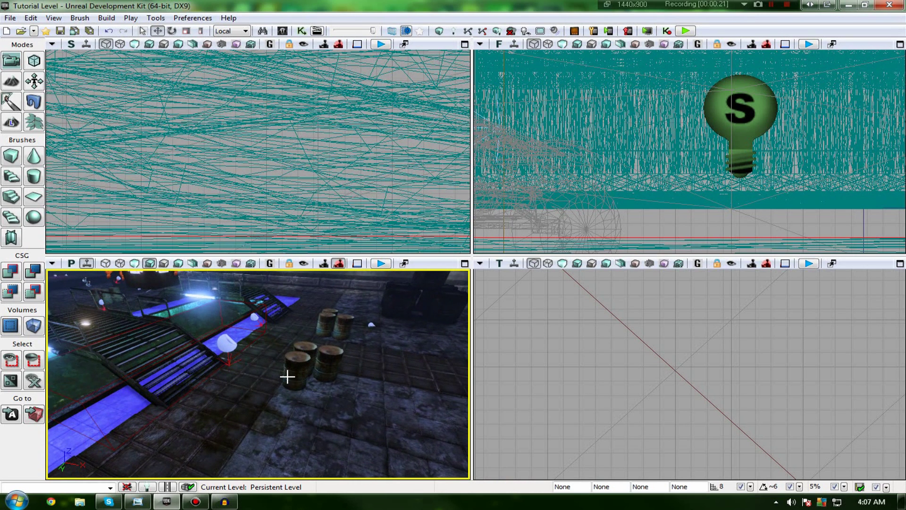
click(222, 347)
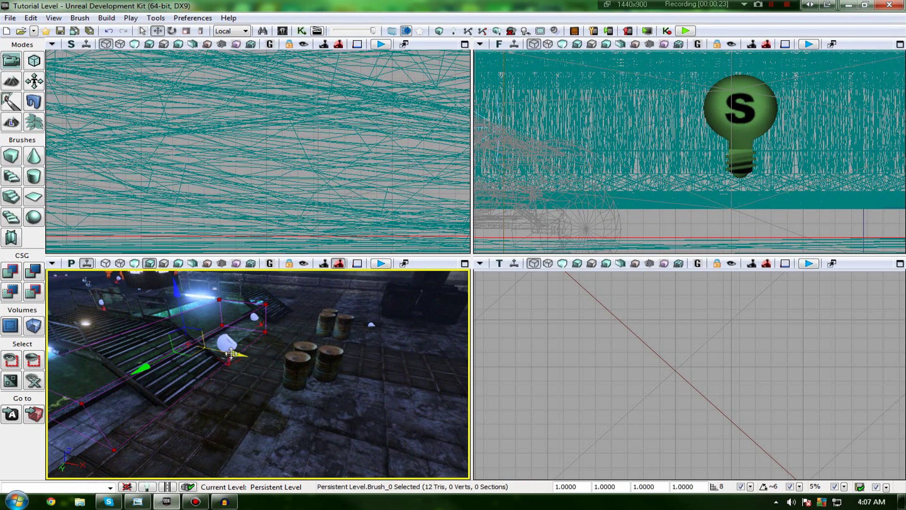
click(227, 343)
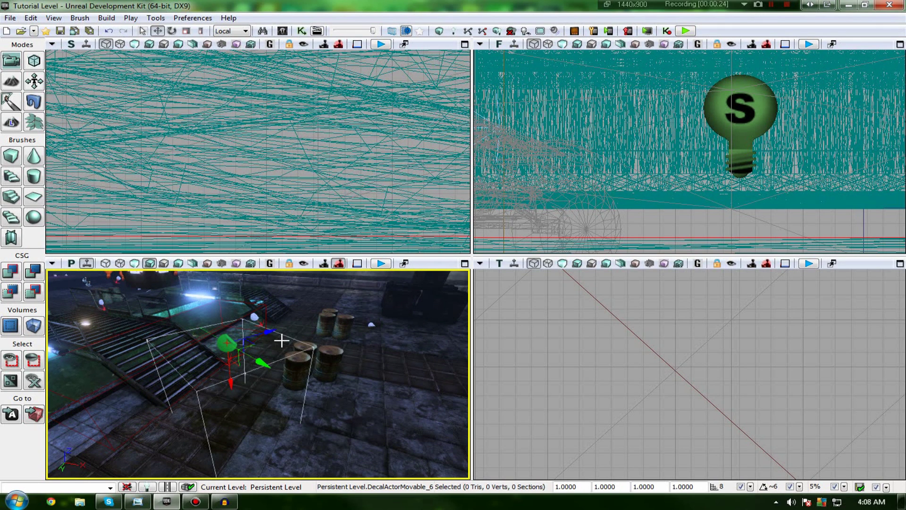
click(265, 340)
click(225, 344)
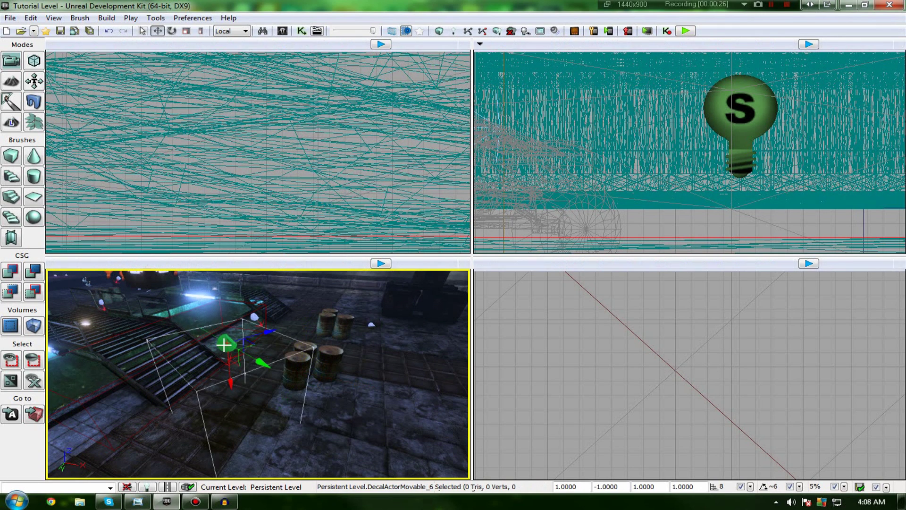
mouse_move(296, 371)
right_down()
mouse_move(278, 406)
mouse_move(279, 377)
mouse_move(297, 373)
mouse_move(302, 382)
mouse_move(295, 372)
right_up()
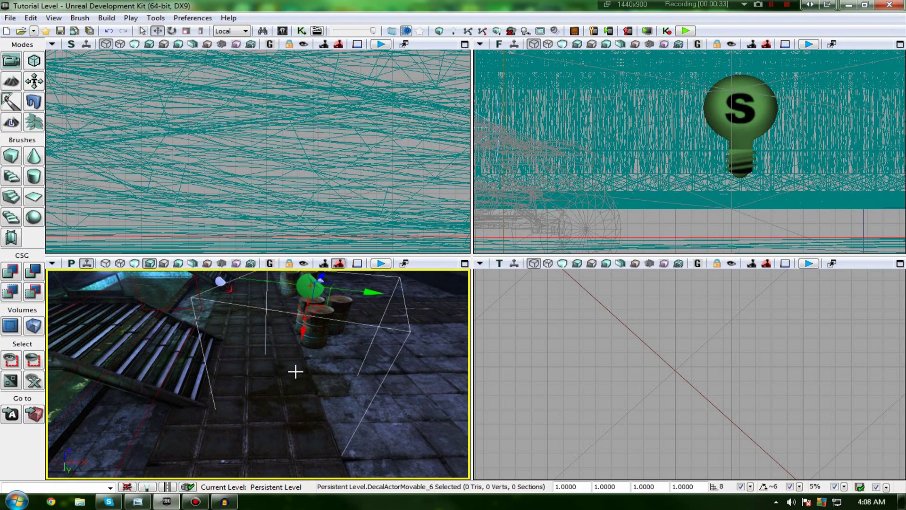
Select the individual floor tile meshes beneath the decal to examine how it is projected across them.
scroll(321, 368, up, 2)
right_drag(321, 368, 324, 385)
drag(327, 342, 228, 405)
click(228, 404)
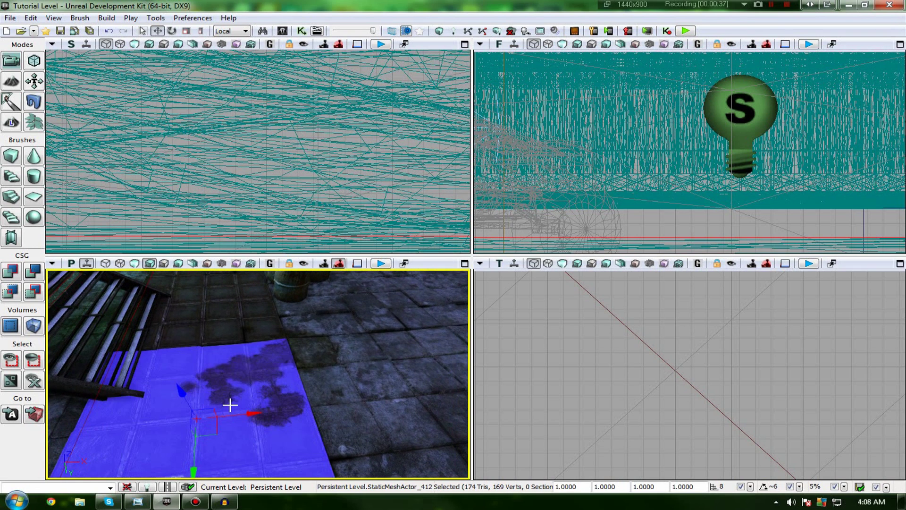
click(324, 339)
click(293, 324)
click(267, 330)
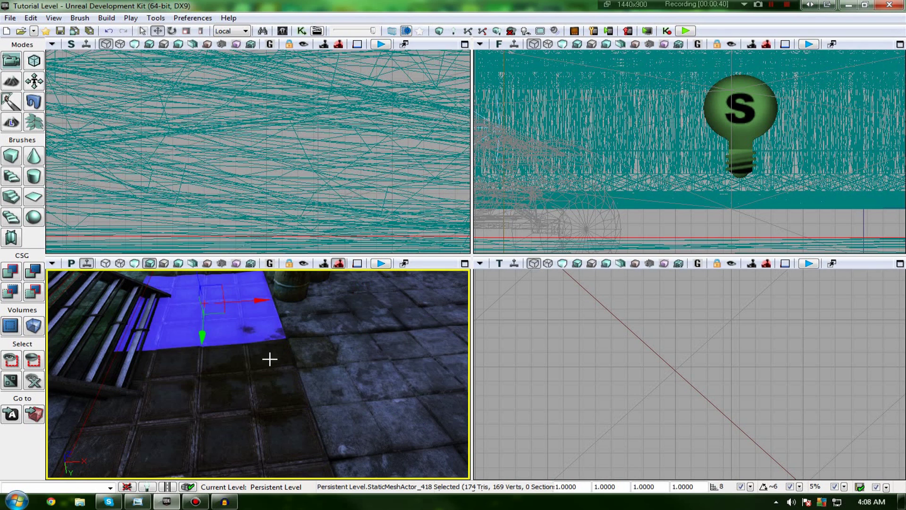
click(269, 358)
click(314, 360)
click(269, 366)
click(275, 325)
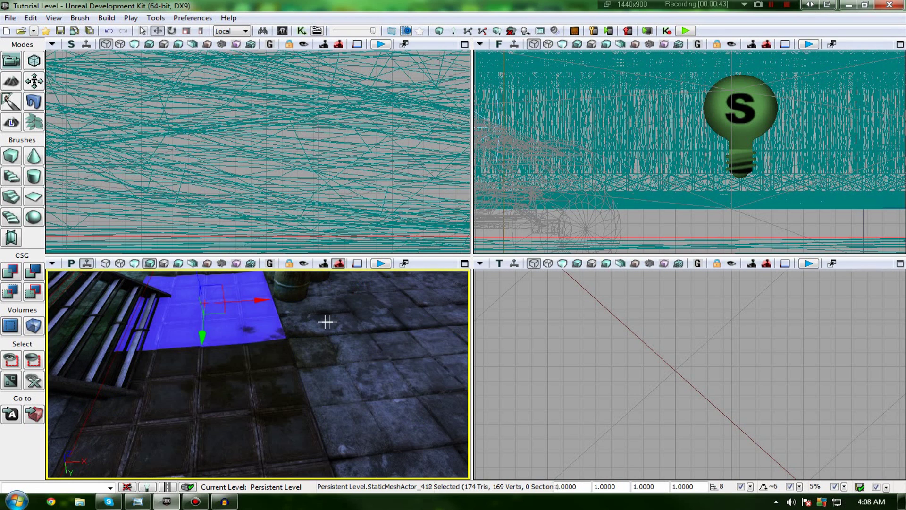
right_drag(327, 321, 329, 321)
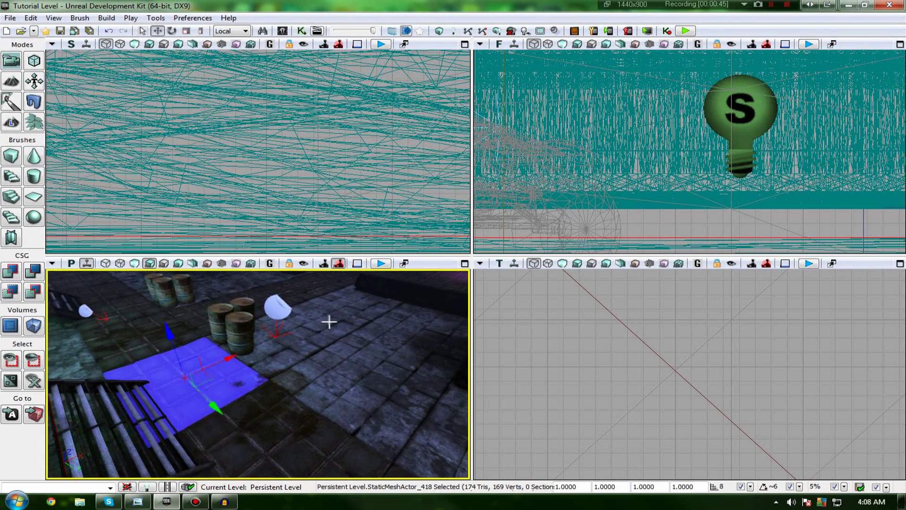
Select the decal beside the barrels again and rotate it with the rotation widget.
click(276, 315)
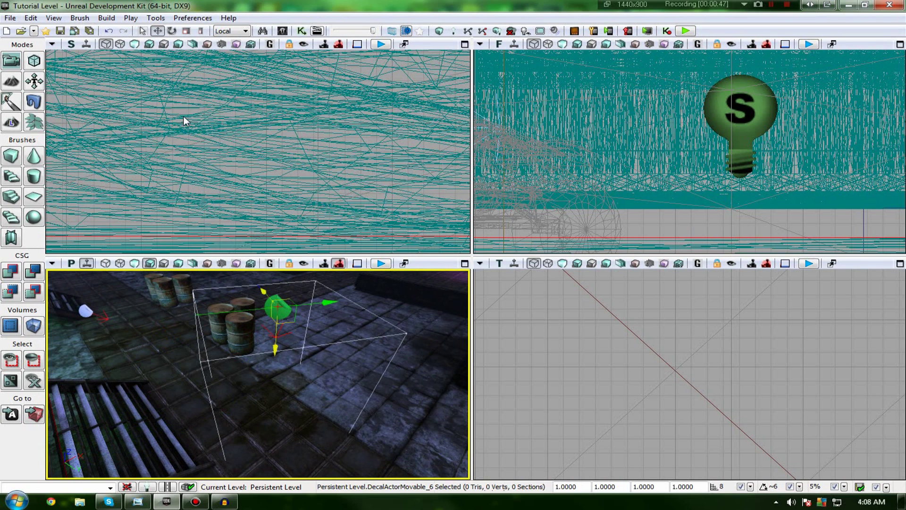
key(space)
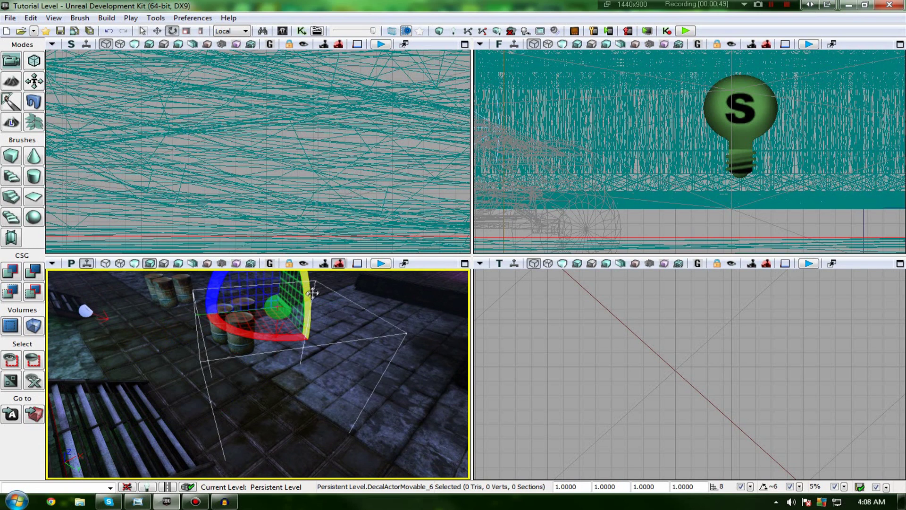
right_drag(258, 394, 270, 389)
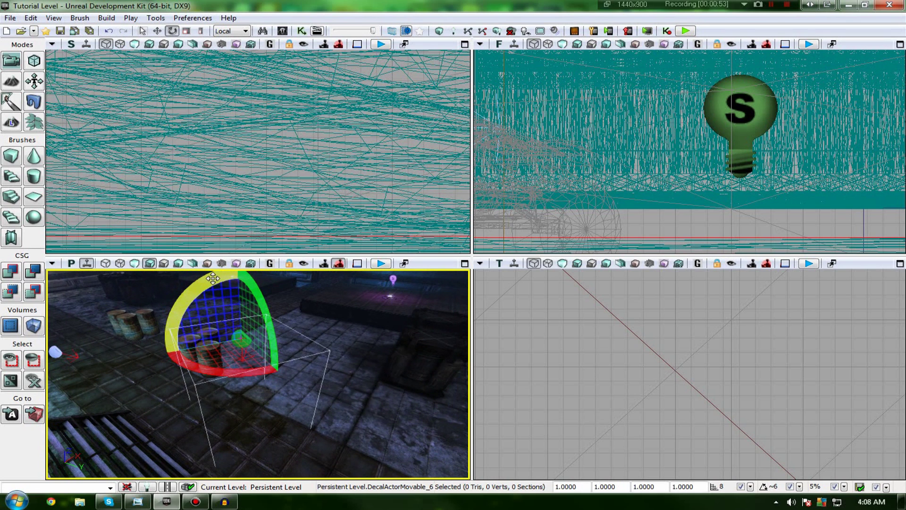
drag(213, 278, 340, 323)
Examine the grime on the floor, then select the other decal on the stone tiles near the barrels with the move tool active.
right_drag(339, 324, 339, 375)
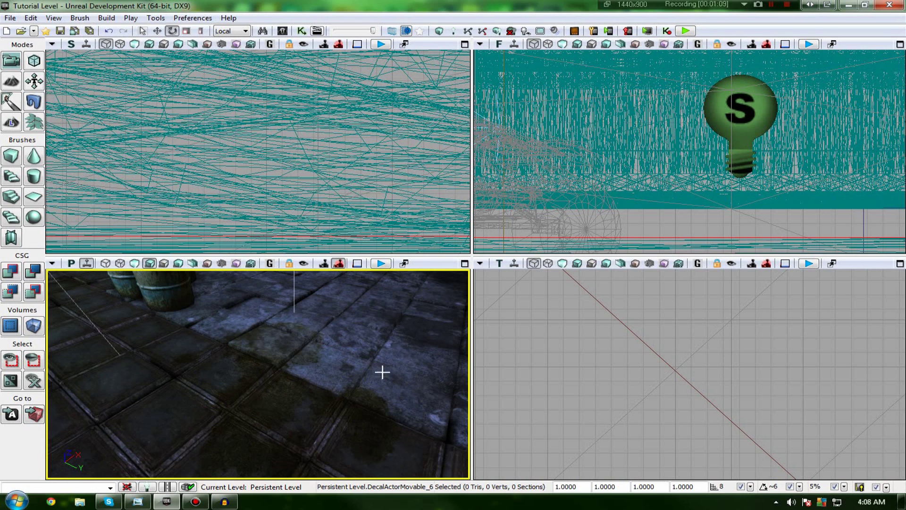
right_drag(339, 350, 146, 303)
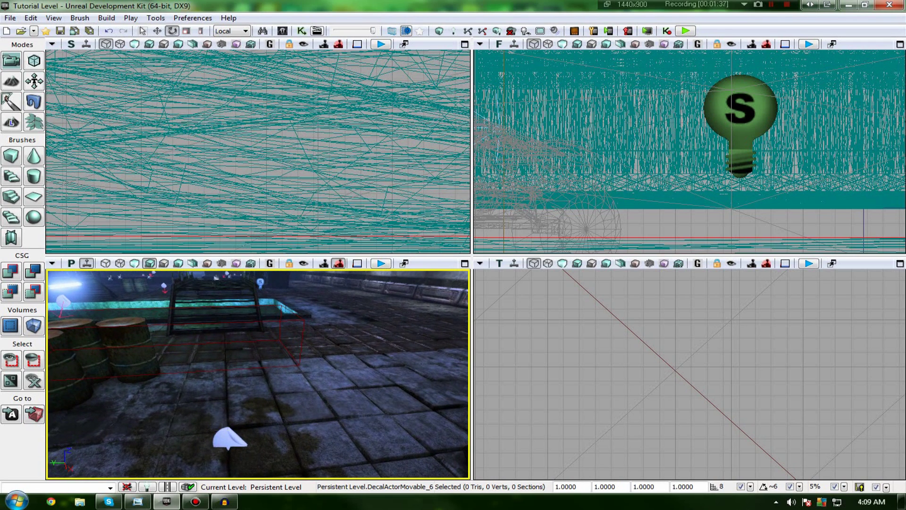
click(229, 439)
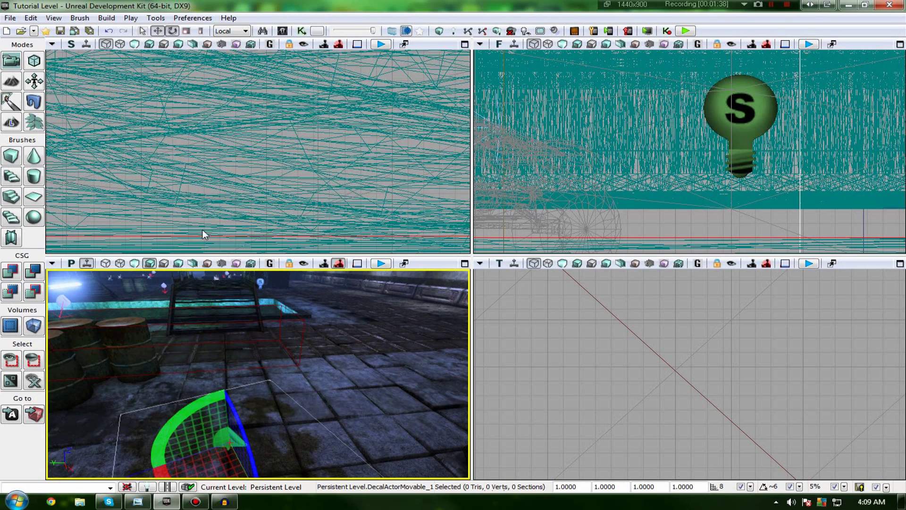
drag(236, 283, 233, 284)
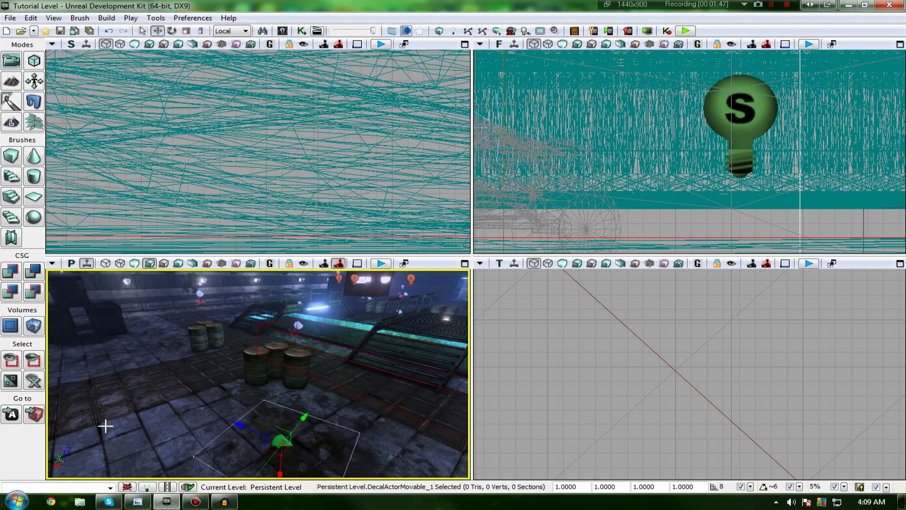
Show the grime decal on the Virtus Education wall sign in game view and save the level.
right_drag(302, 367, 203, 335)
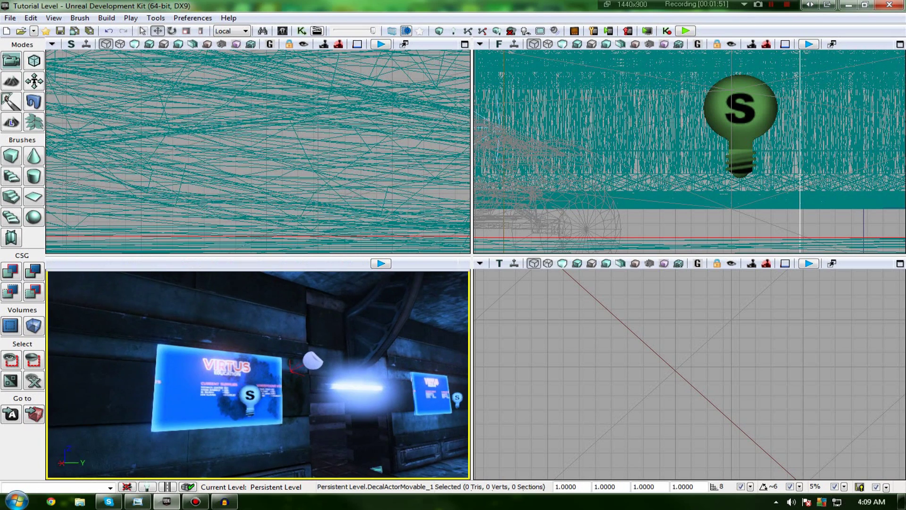
key(g)
right_drag(302, 369, 302, 369)
right_drag(233, 412, 233, 412)
key(ctrl+s)
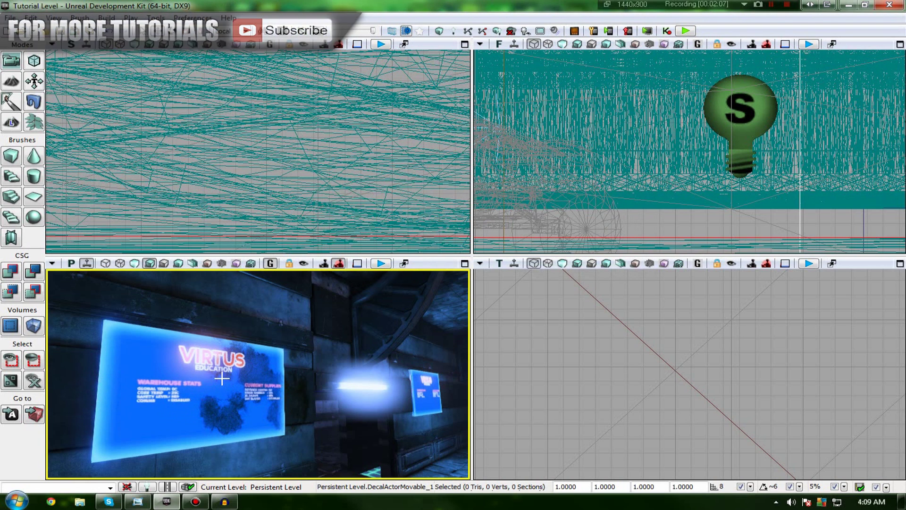
drag(222, 378, 227, 330)
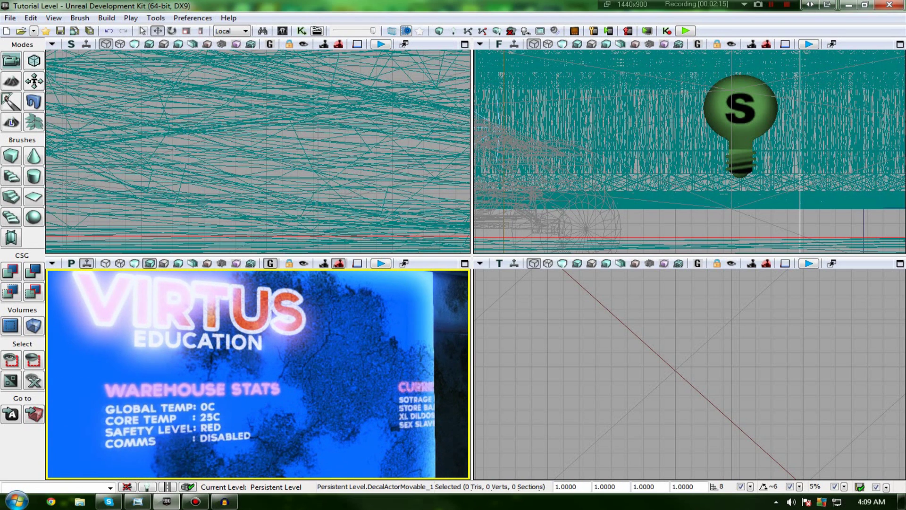
drag(226, 330, 262, 342)
Switch to Windows Photo Viewer and compare the DecalOpacity image with the DecalDiffuse image.
click(137, 501)
scroll(377, 272, up, 2)
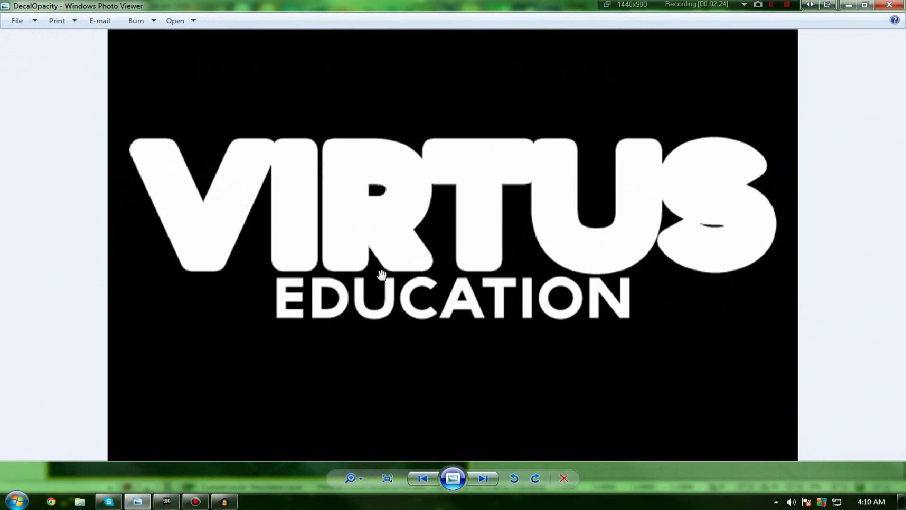
scroll(385, 272, down, 2)
key(Left)
key(Right)
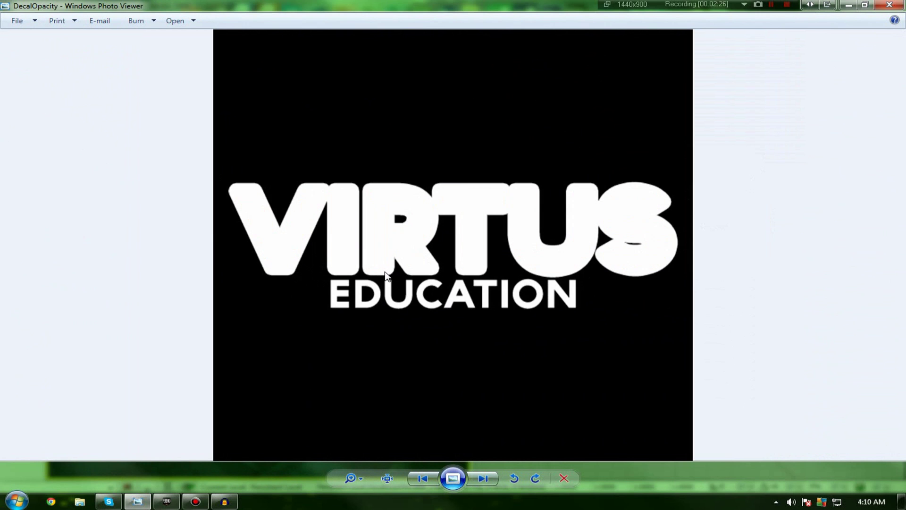
key(Left)
key(Right)
key(Left)
key(Right)
key(Left)
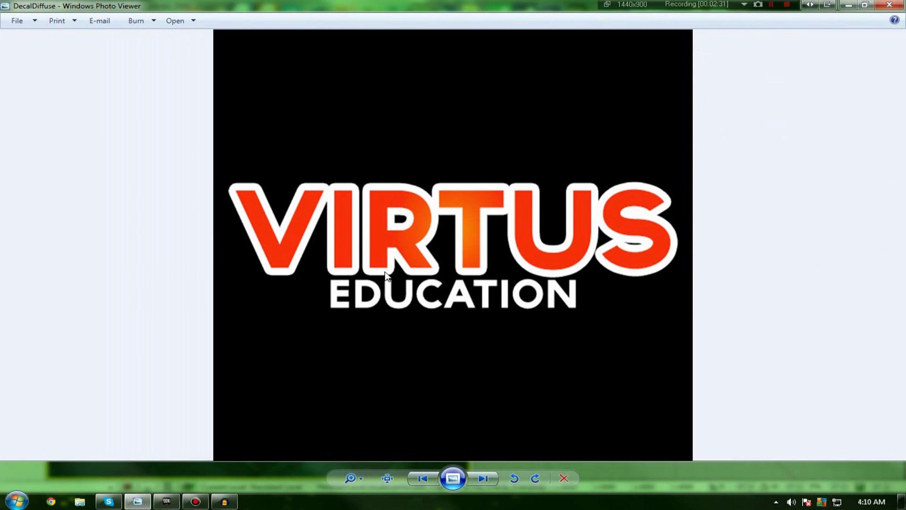
key(Right)
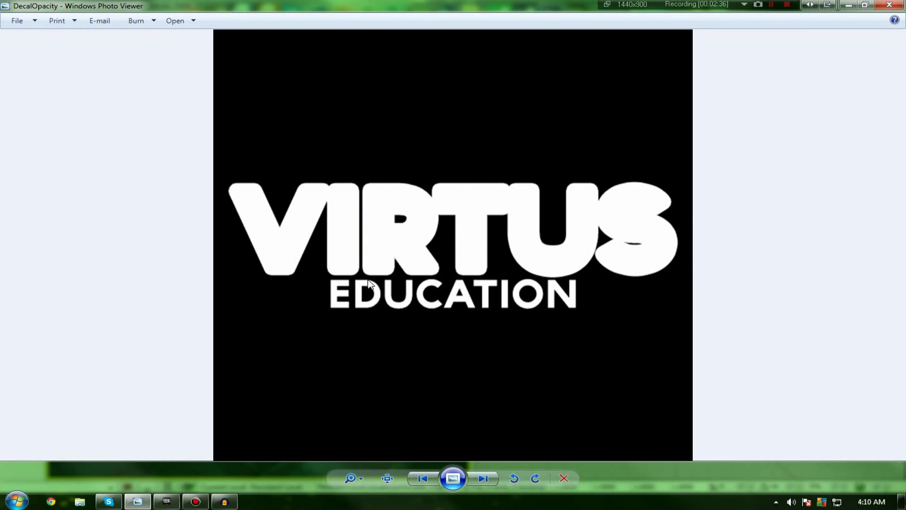
scroll(580, 225, up, 2)
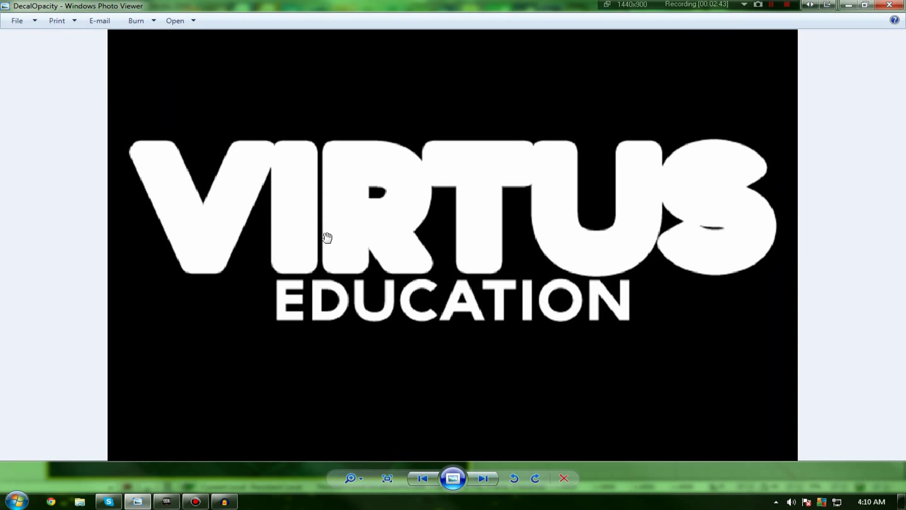
Switch back to Unreal Development Kit and examine the grime decals on the stone floor.
click(173, 503)
drag(336, 408, 255, 444)
right_drag(378, 291, 198, 269)
drag(334, 410, 334, 411)
right_drag(314, 415, 315, 416)
scroll(239, 390, up, 2)
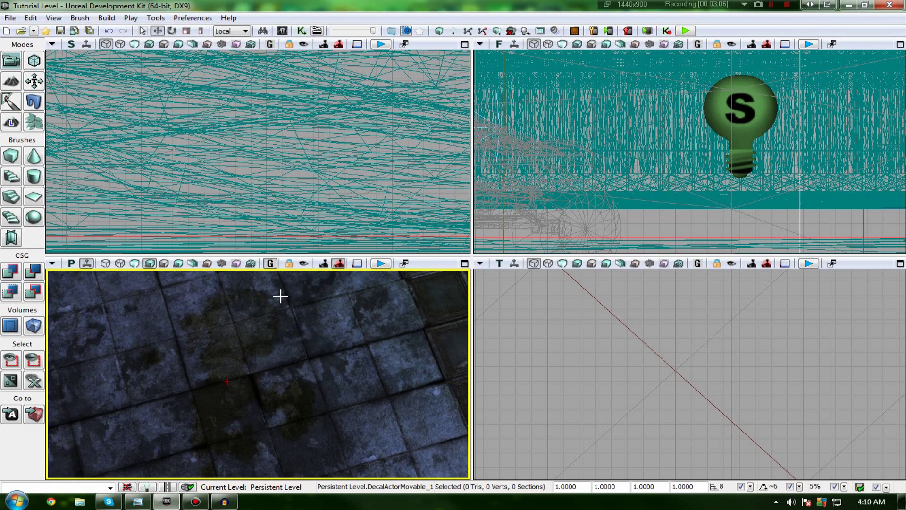
right_drag(308, 332, 378, 284)
right_drag(258, 374, 335, 371)
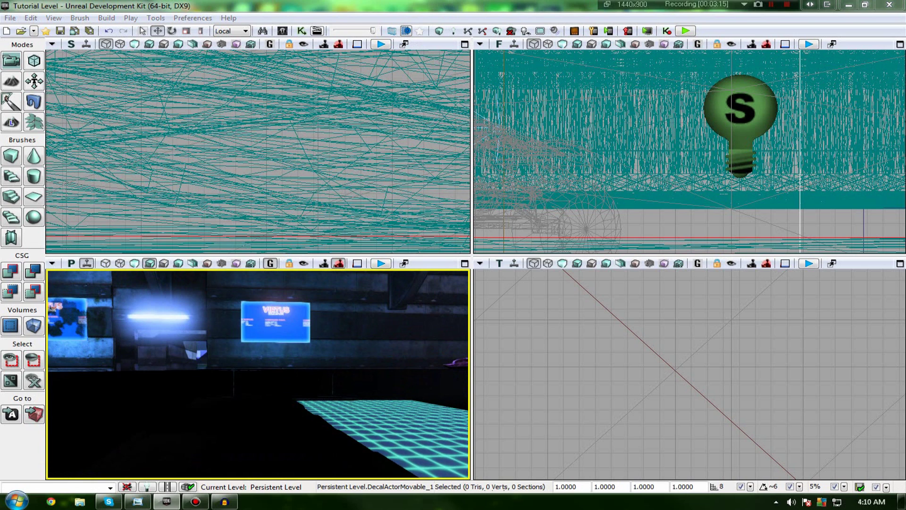
Open the Content Browser, check the DecalDiffuse image in Windows Photo Viewer, and close the viewer.
key(ctrl+shift+f)
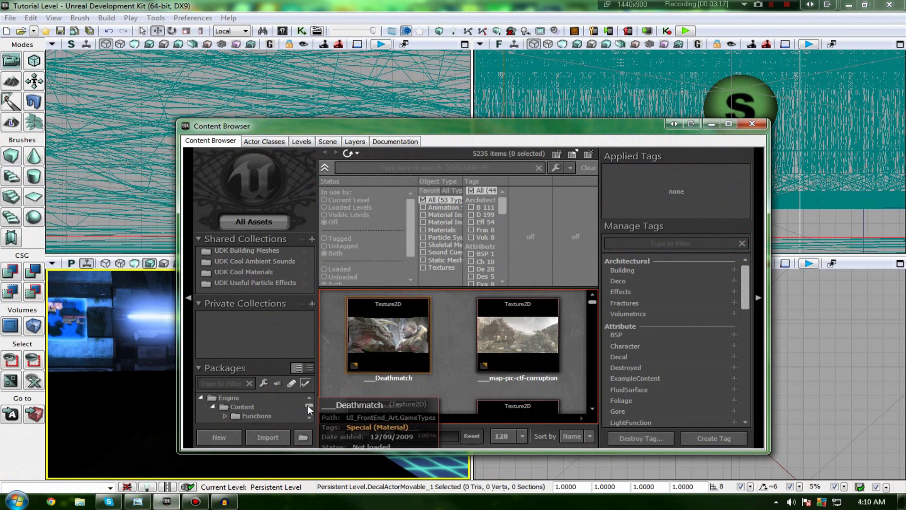
click(137, 501)
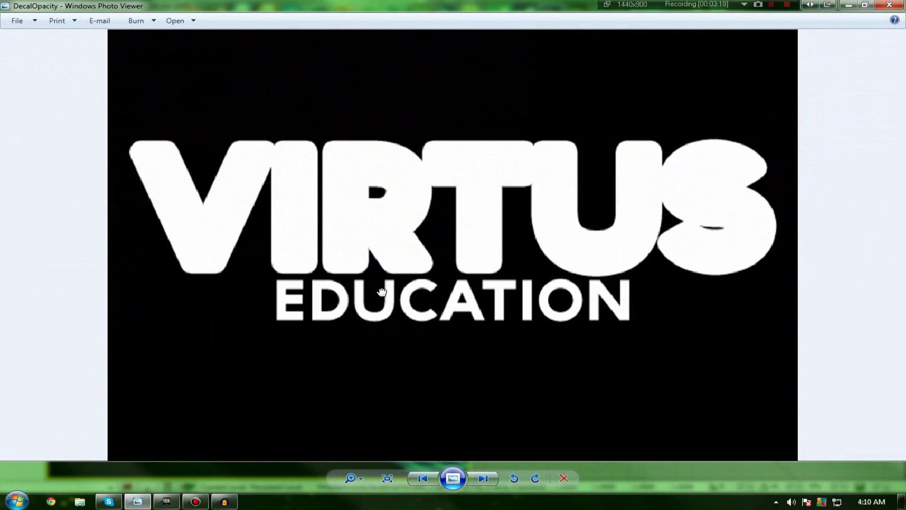
key(Left)
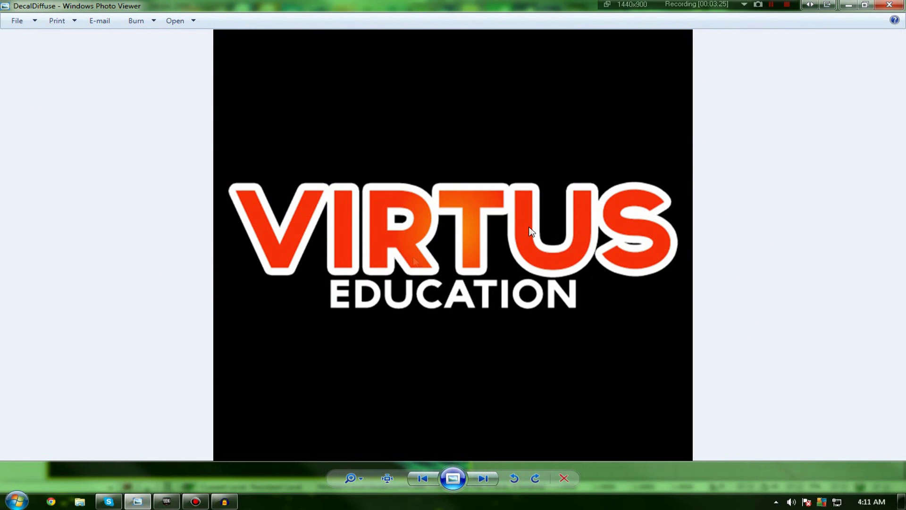
key(alt+F4)
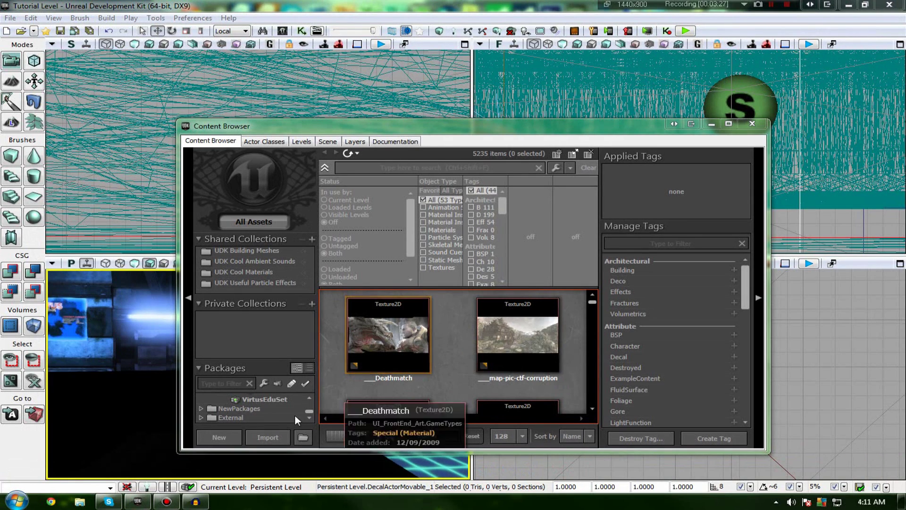
Open the VirtusEduSet package in the Content Browser and choose the DecalDiffuse and DecalOpacity images from the Desktop for import.
click(268, 399)
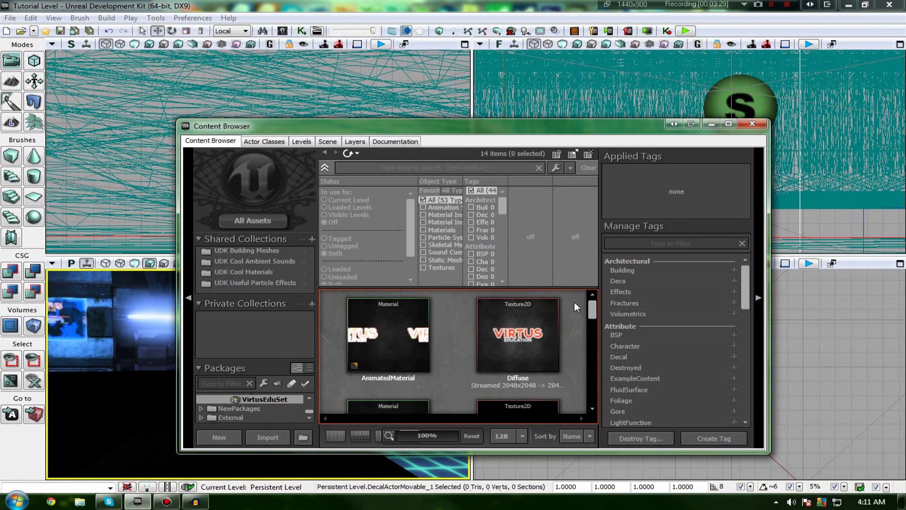
double_click(612, 129)
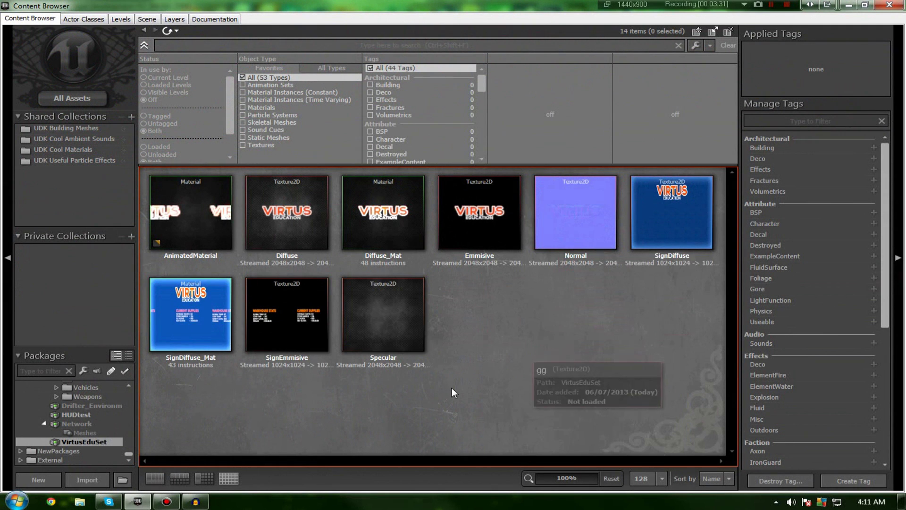
click(86, 480)
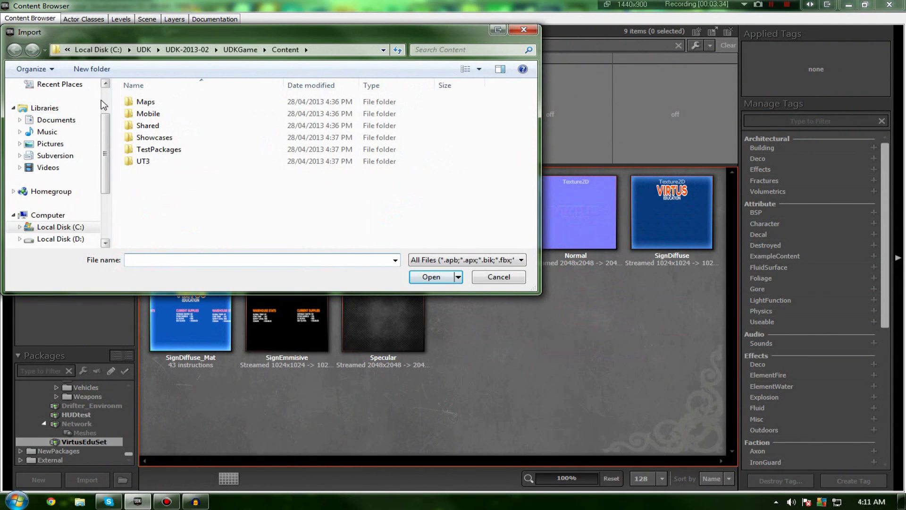
scroll(104, 105, up, 3)
click(51, 101)
click(339, 189)
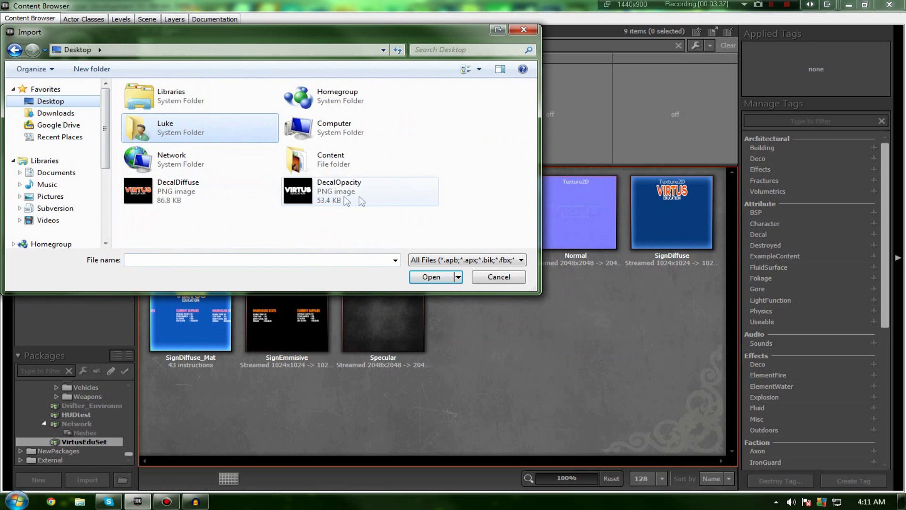
ctrl+click(230, 204)
click(431, 276)
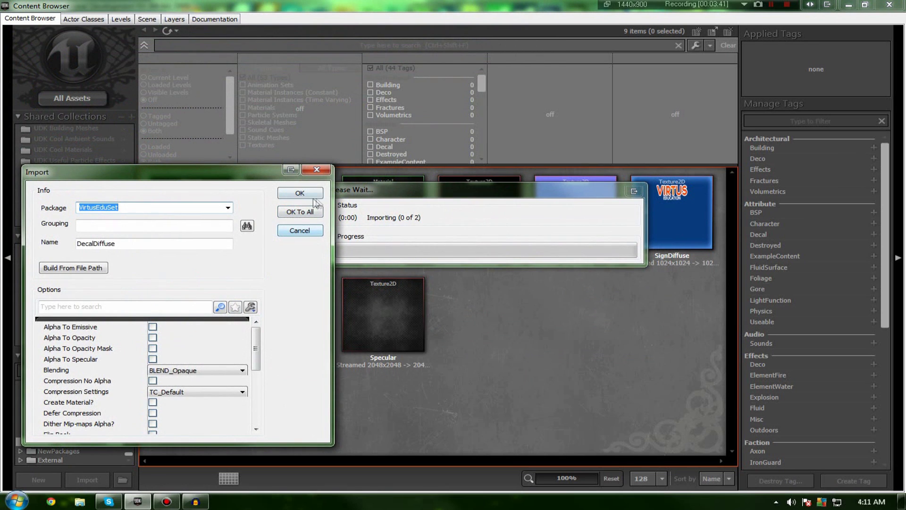
Import DecalDiffuse with its default options and DecalOpacity with Blending set to BLEND_Masked into the VirtusEduSet package.
click(314, 198)
click(515, 274)
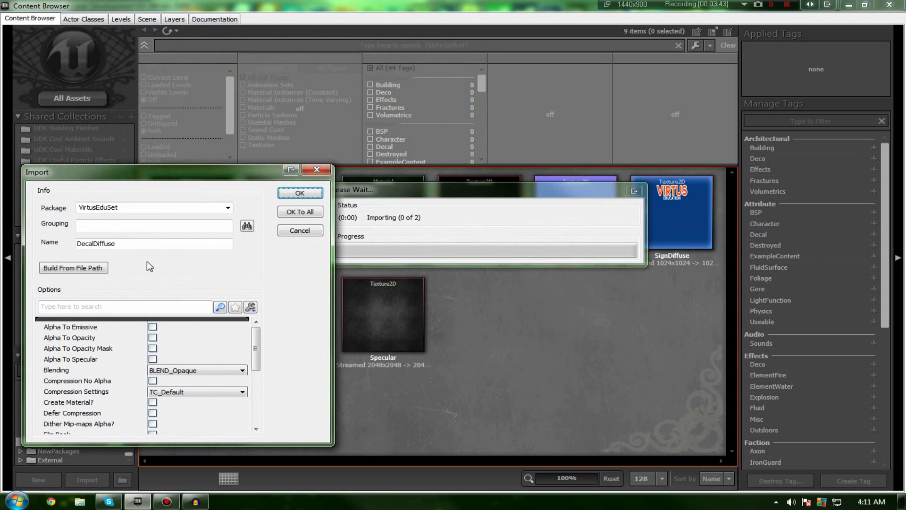
click(196, 370)
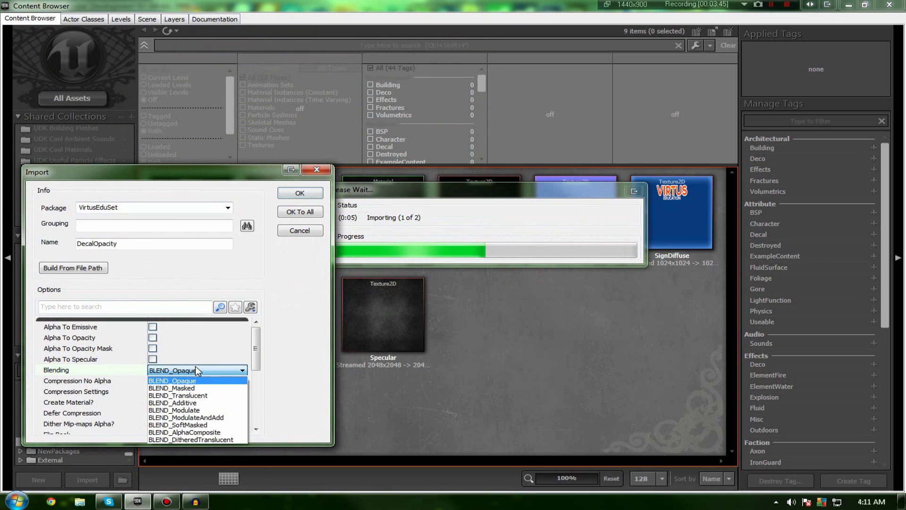
click(189, 388)
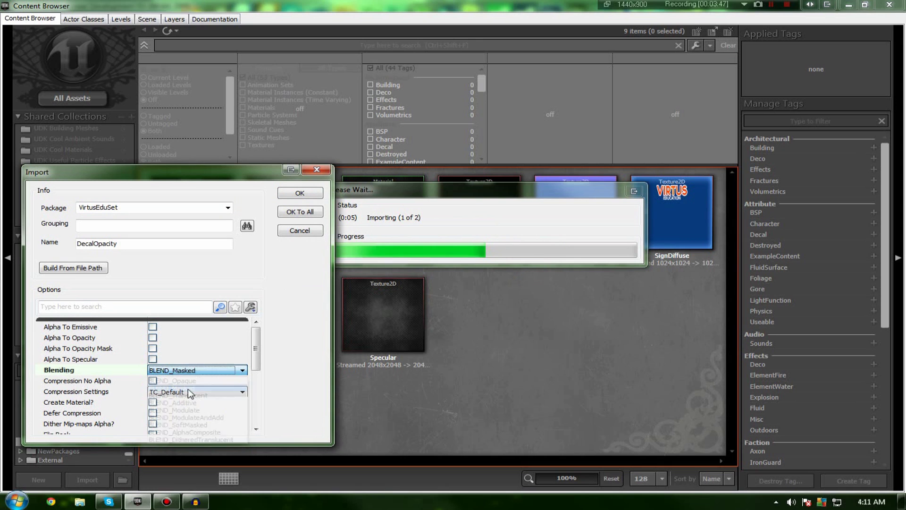
click(296, 193)
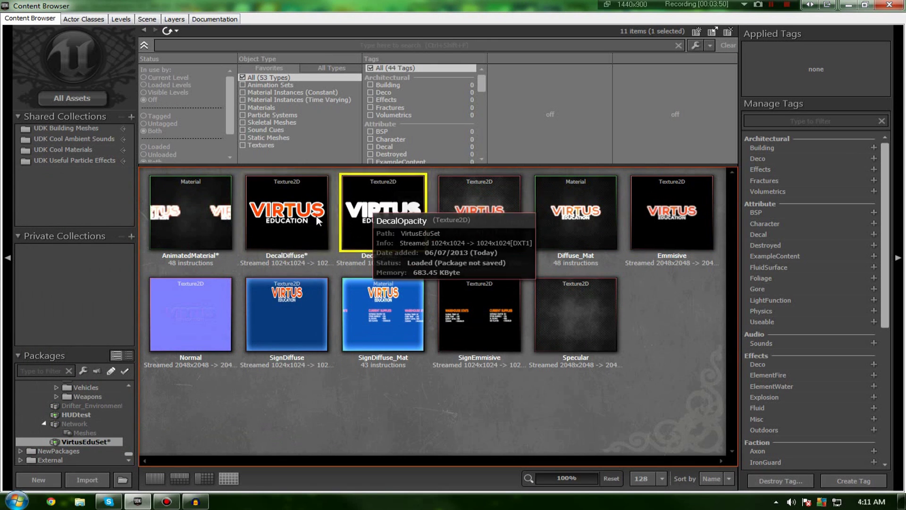
click(311, 229)
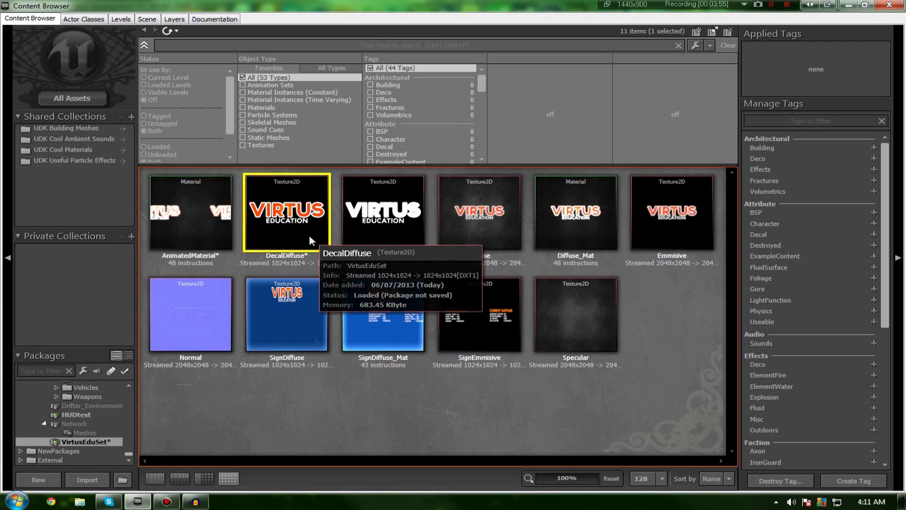
right_click(306, 401)
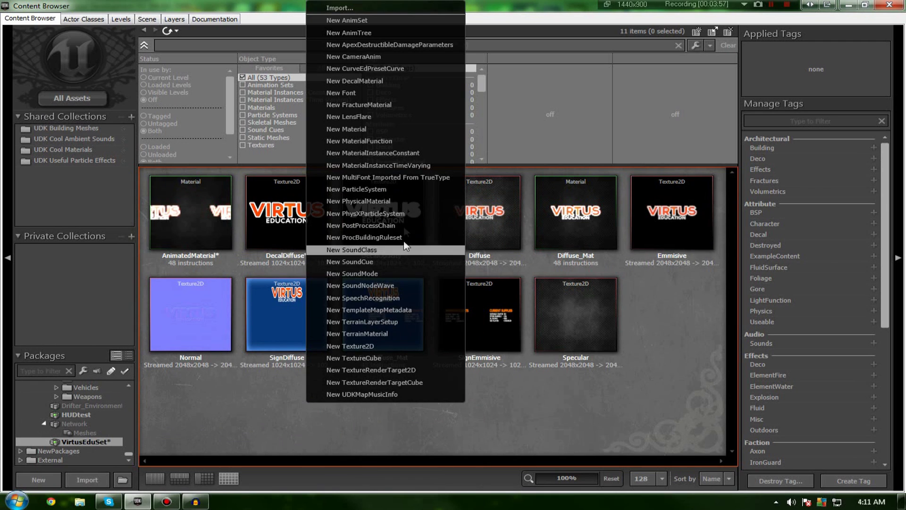
click(390, 81)
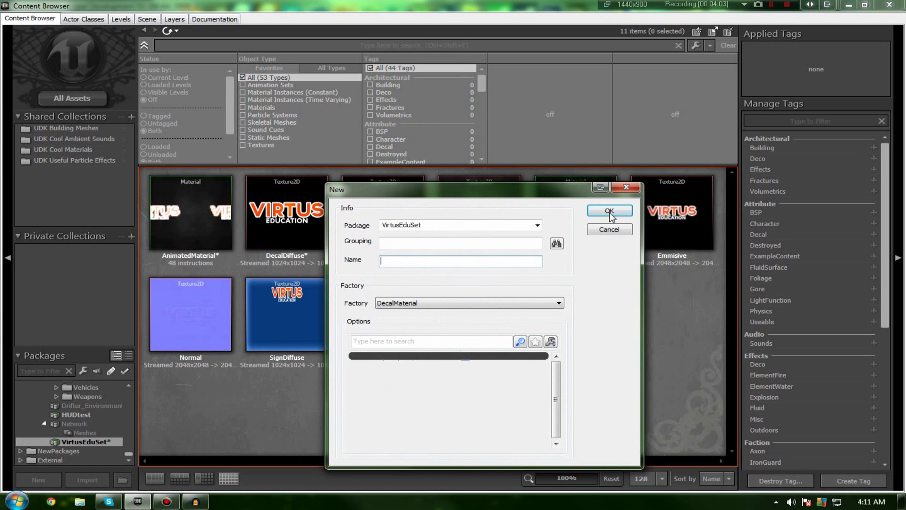
click(609, 229)
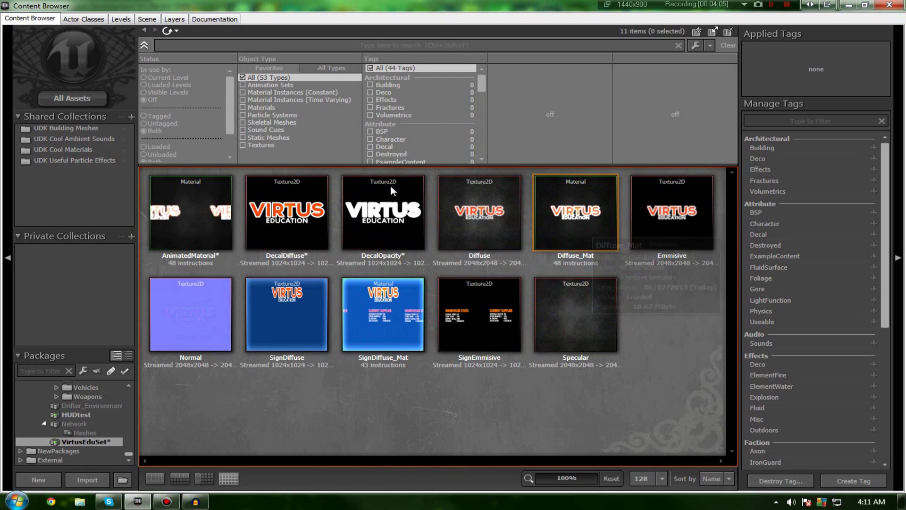
Filter the Content Browser to materials across all assets, search for "Deca", and clear the search.
click(271, 108)
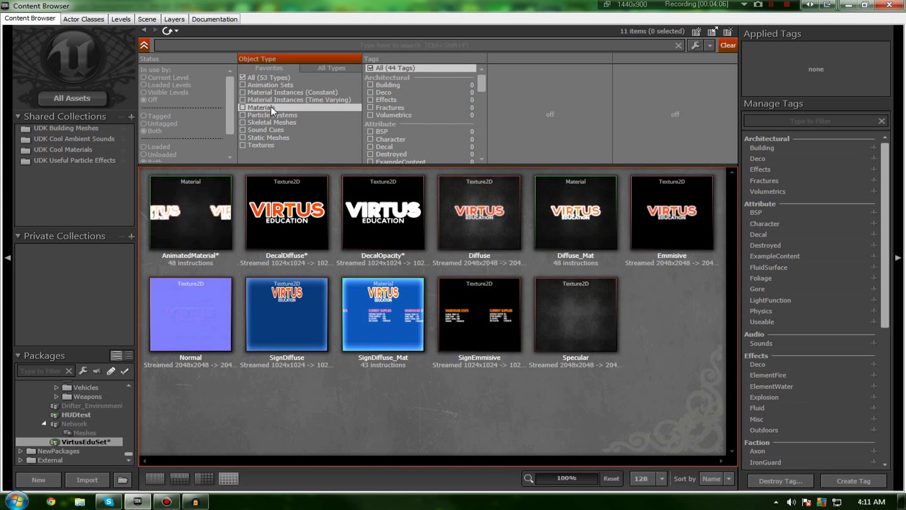
click(72, 98)
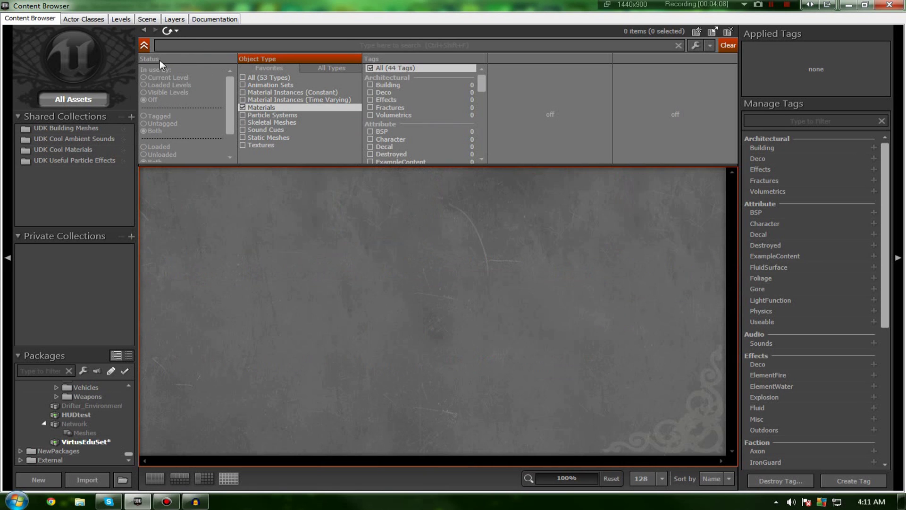
click(160, 45)
text(Deca)
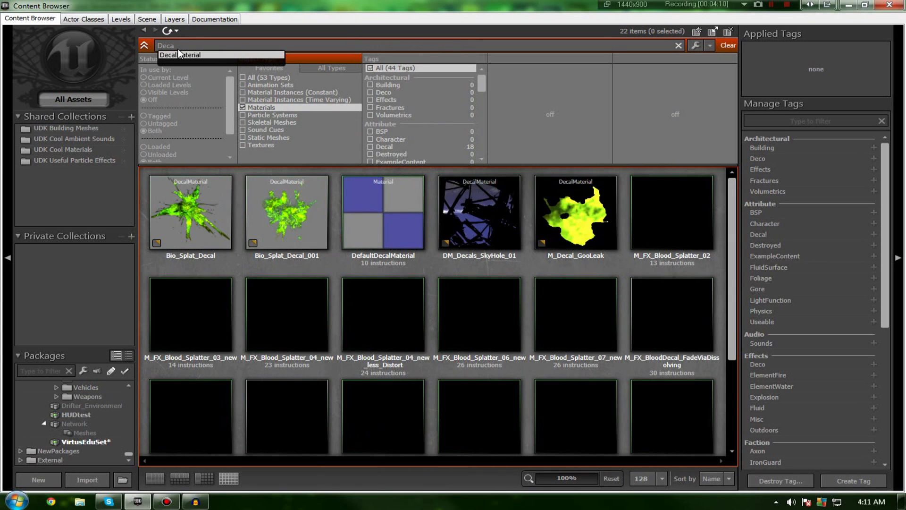
key(BackSpace)
key(BackSpace)
key(BackSpace)
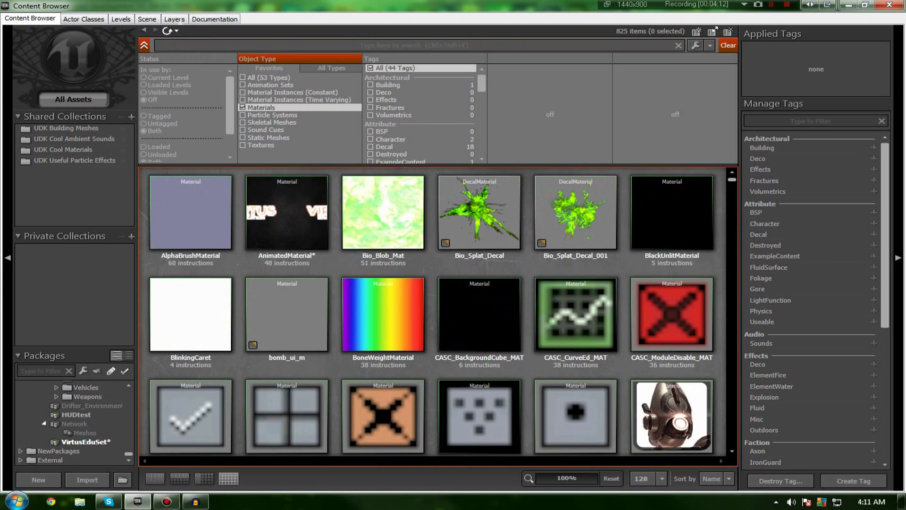
Compare the ordinary materials AnimatedMaterial and Bio_Blob_Mat with the Bio_Splat_Decal decal materials.
click(375, 215)
click(283, 210)
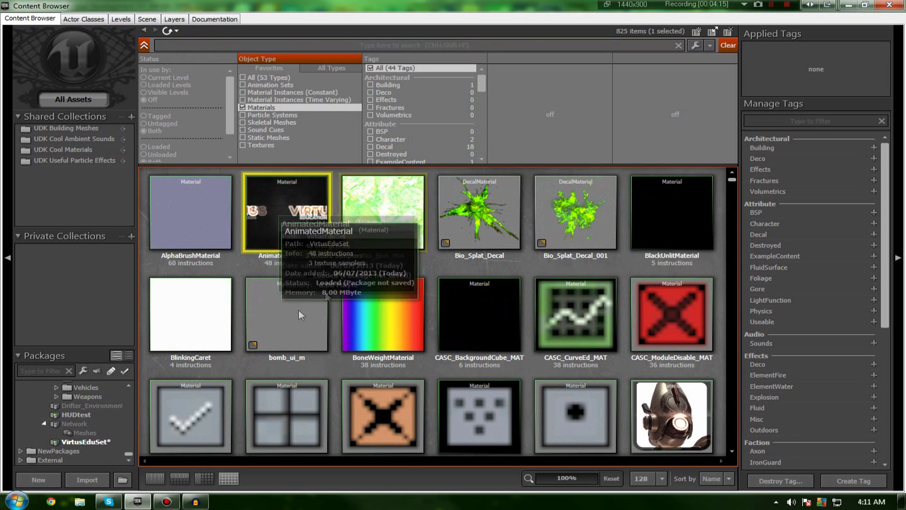
click(278, 291)
click(357, 240)
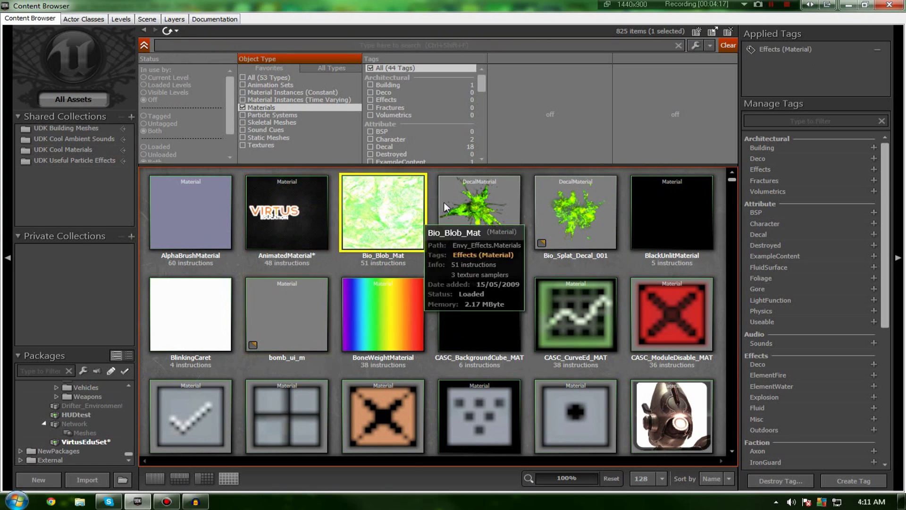
drag(472, 210, 574, 205)
click(574, 208)
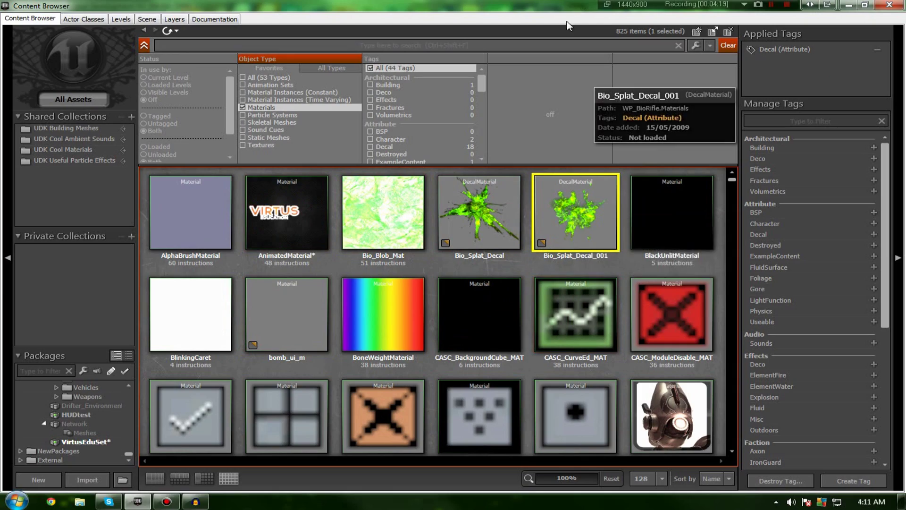
Try placing the Bio_Splat_Decal material on the wall beside the Virtus Education sign and delete the placed decal.
drag(425, 6, 814, 132)
drag(739, 138, 655, 114)
scroll(766, 316, down, 2)
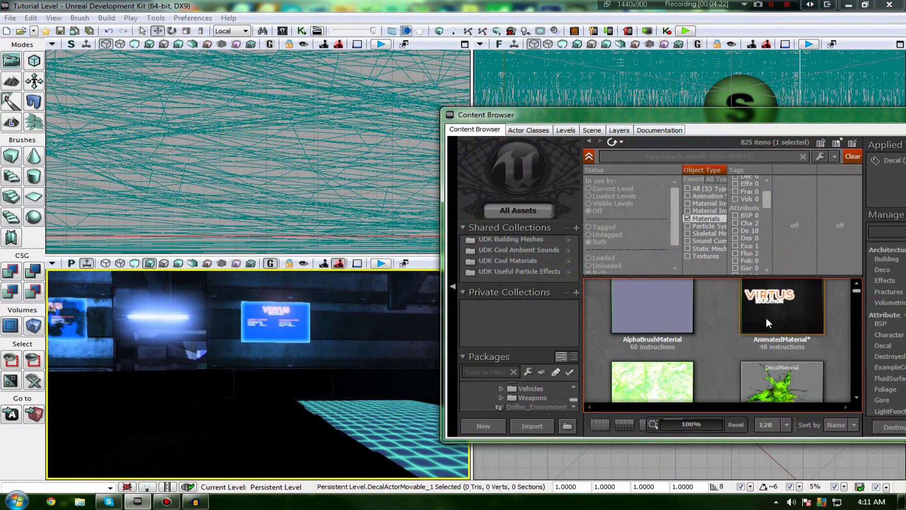
drag(785, 342, 347, 321)
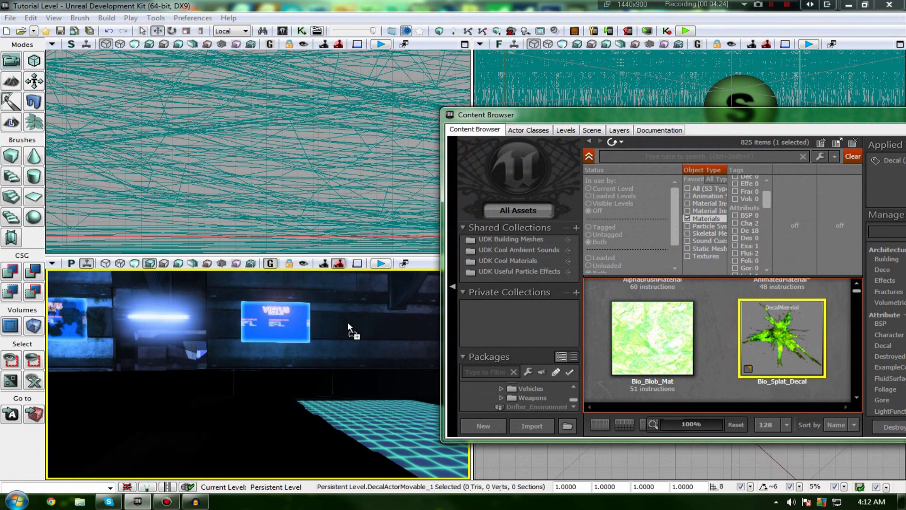
right_drag(350, 358, 388, 354)
key(Delete)
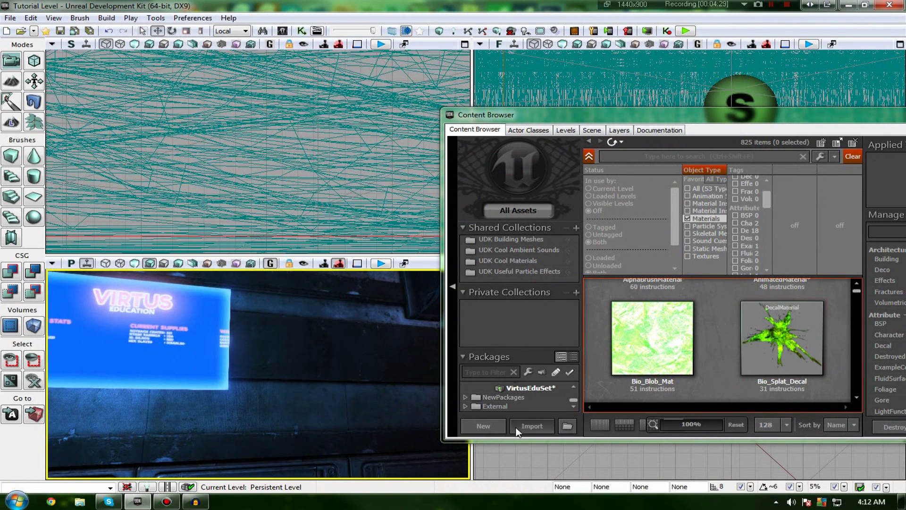
Show all object types of the VirtusEduSet package in a maximized Content Browser.
click(530, 388)
click(533, 425)
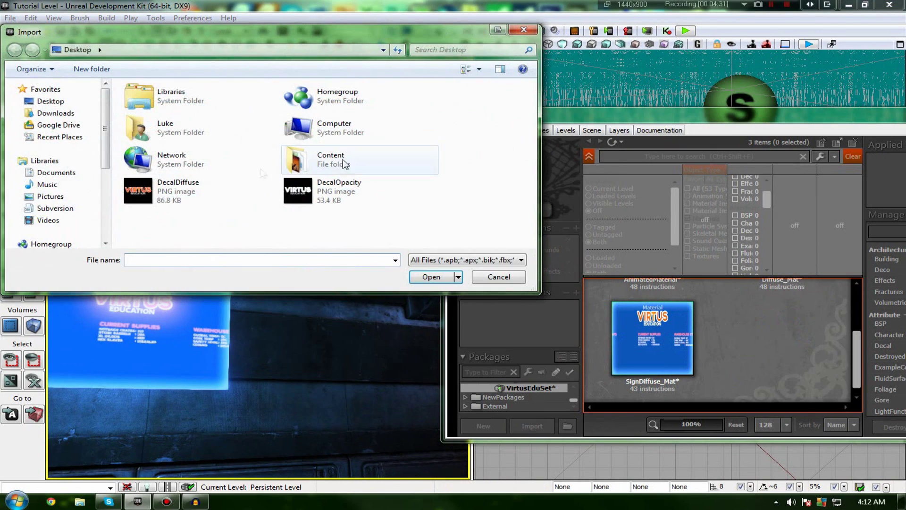
click(518, 280)
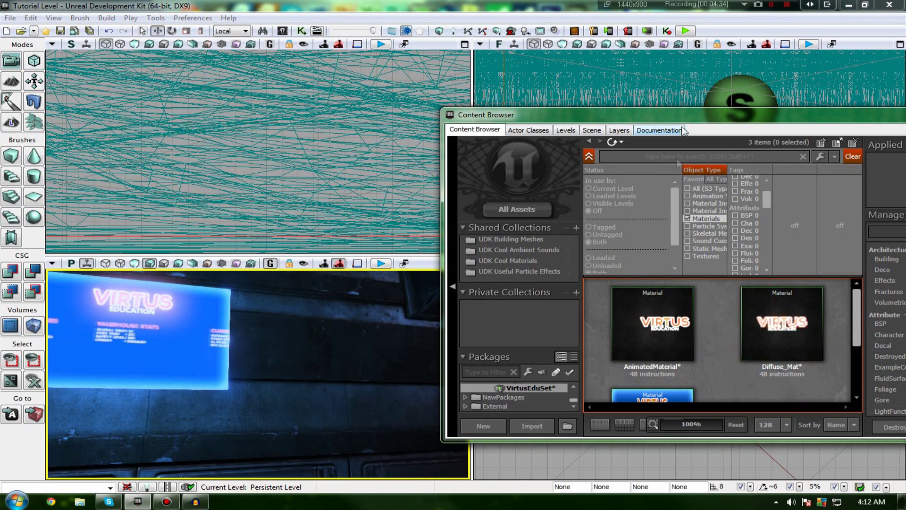
click(687, 188)
drag(703, 111, 643, 94)
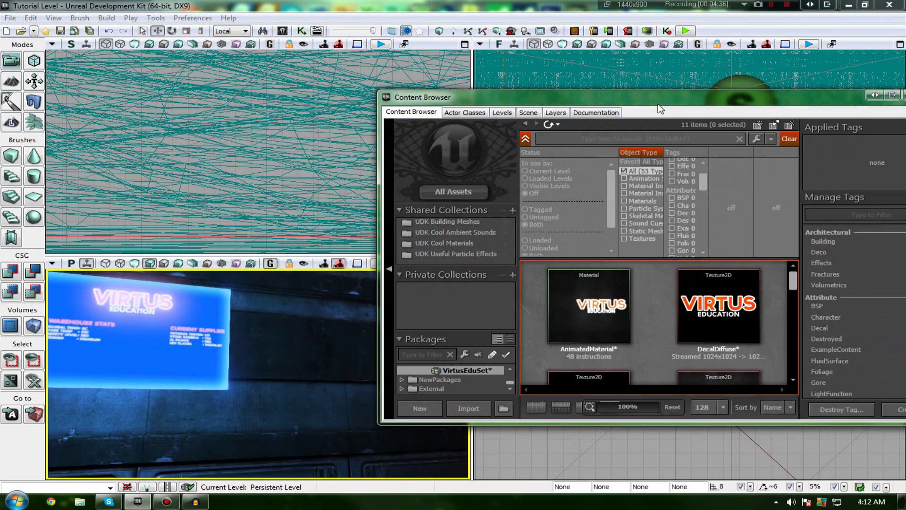
double_click(643, 94)
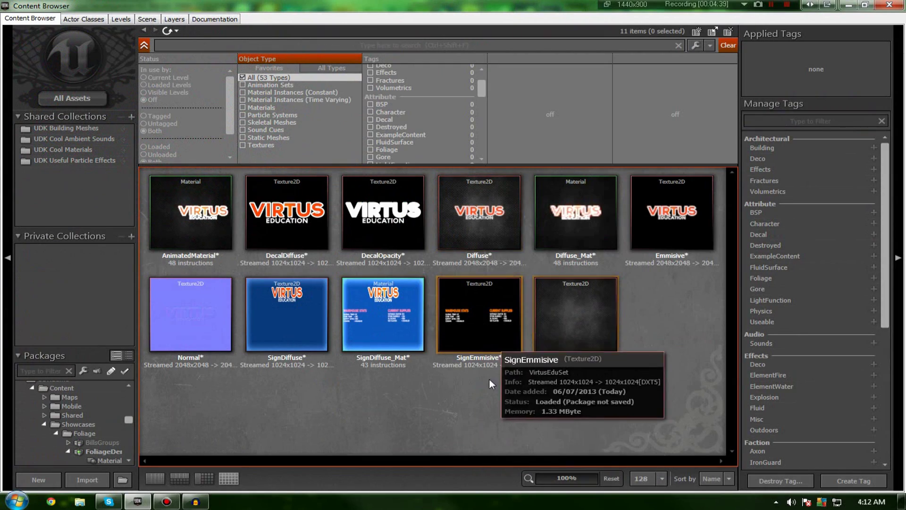
Create a new DecalMaterial named LogoDecalTest in the VirtusEduSet package.
right_click(481, 404)
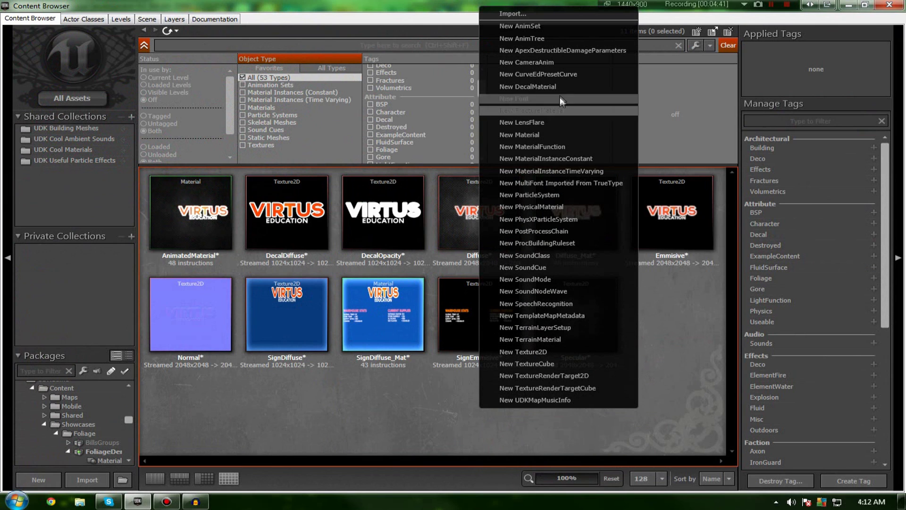
click(550, 87)
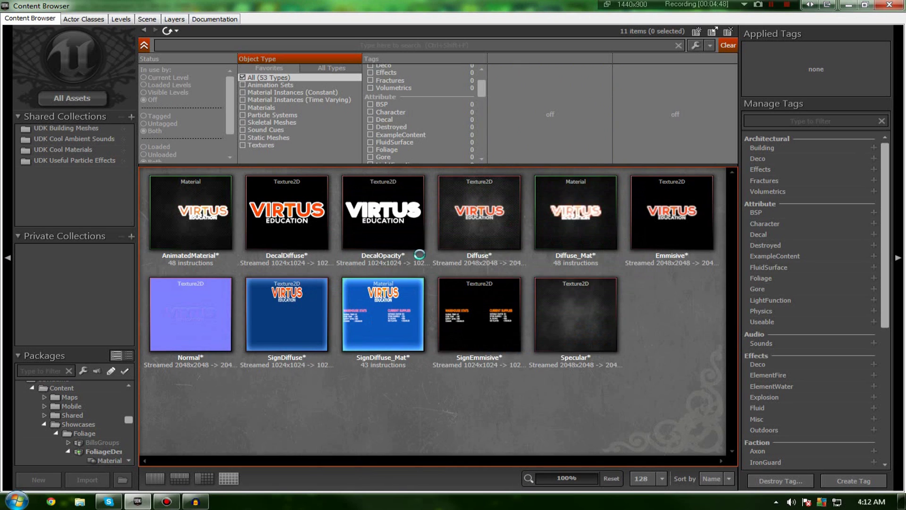
drag(0, 23, 323, 23)
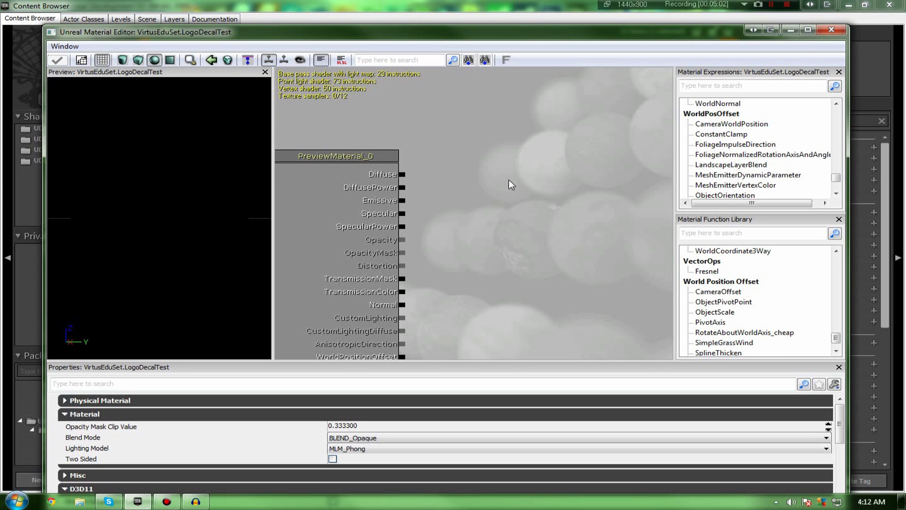
Set the Blend Mode of the LogoDecalTest material to BLEND_Masked in the Material Editor.
drag(509, 180, 588, 189)
drag(529, 202, 458, 147)
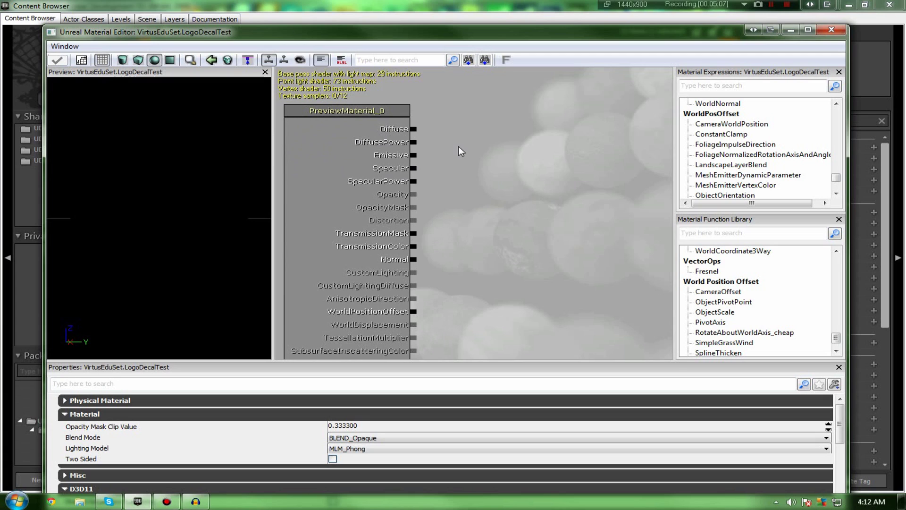
drag(461, 182, 459, 185)
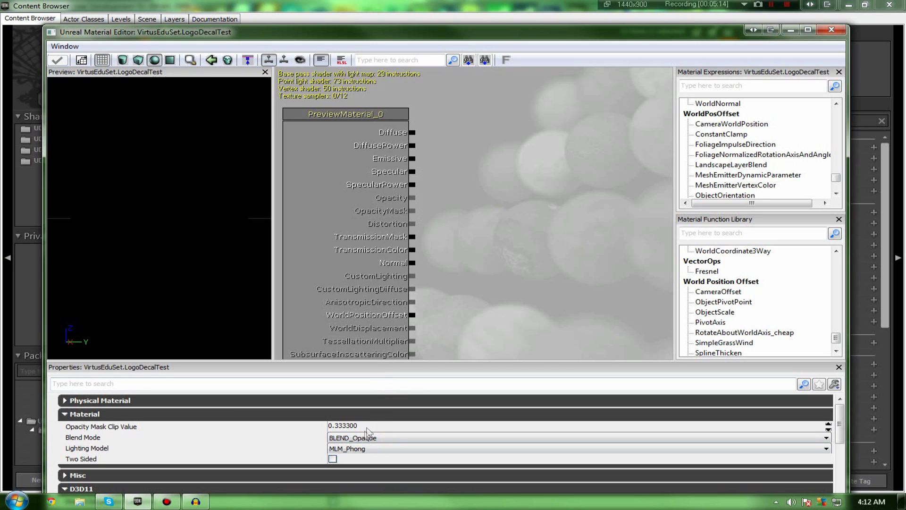
drag(179, 190, 230, 248)
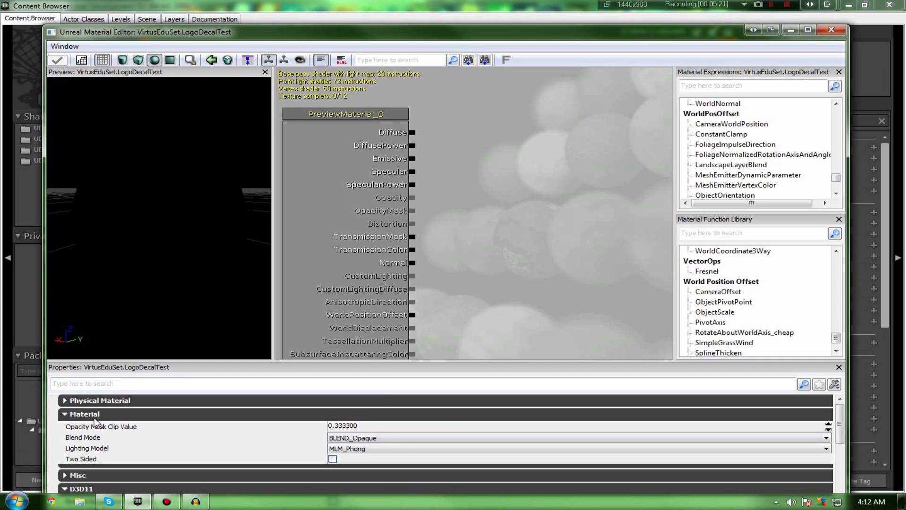
click(359, 438)
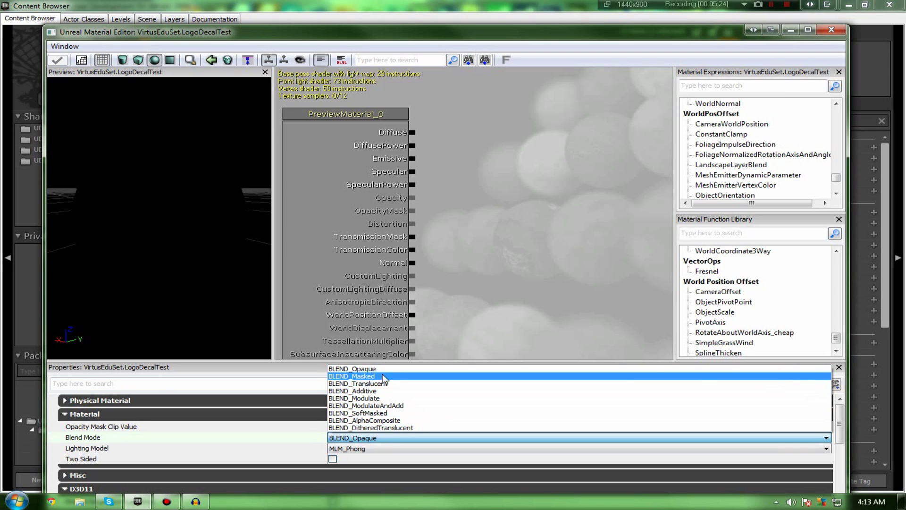
click(382, 376)
drag(496, 292, 569, 311)
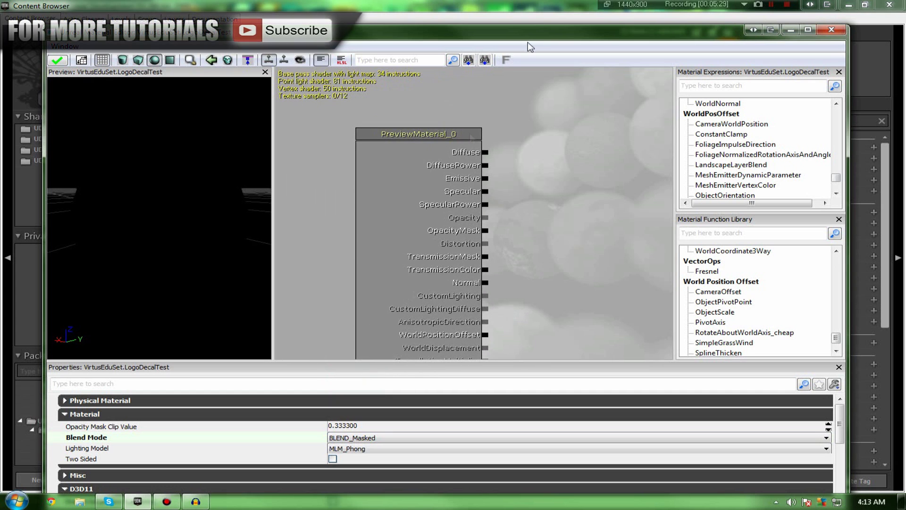
Add a DecalDiffuse texture sample to the LogoDecalTest material and connect it to the Diffuse input.
drag(590, 33, 354, 110)
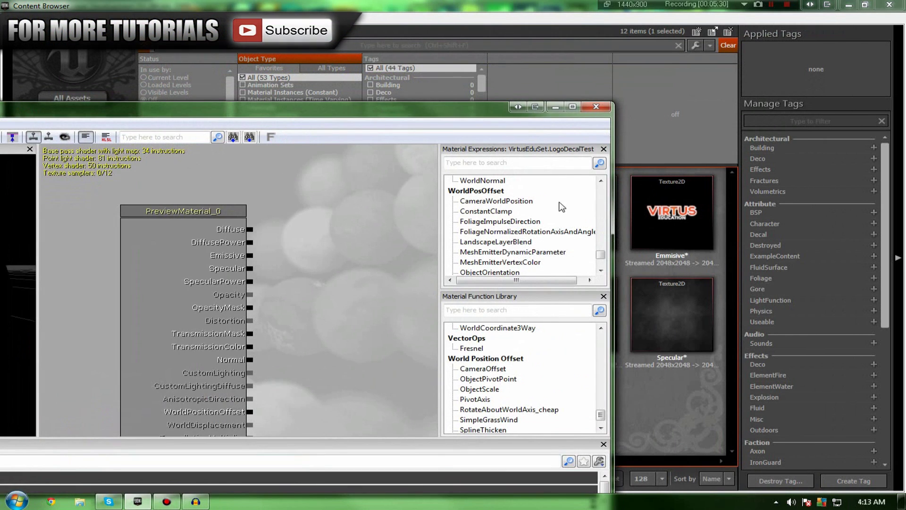
click(647, 285)
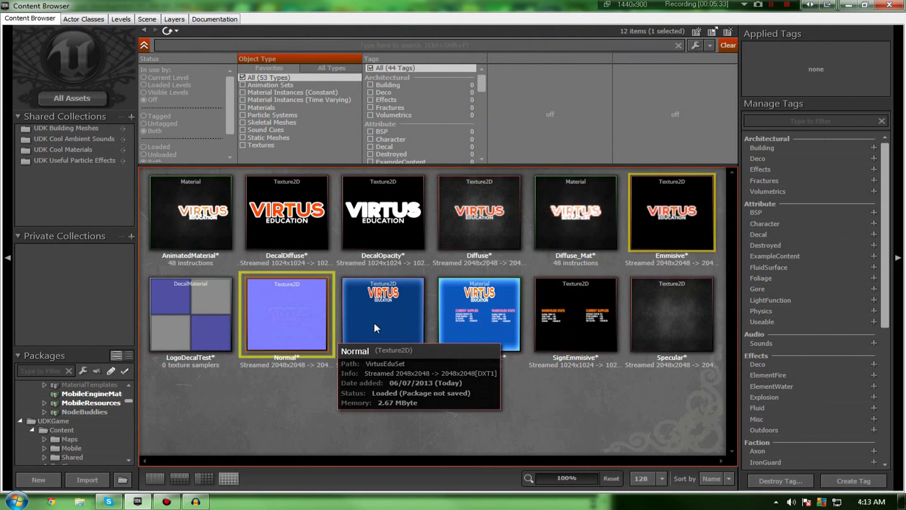
click(236, 259)
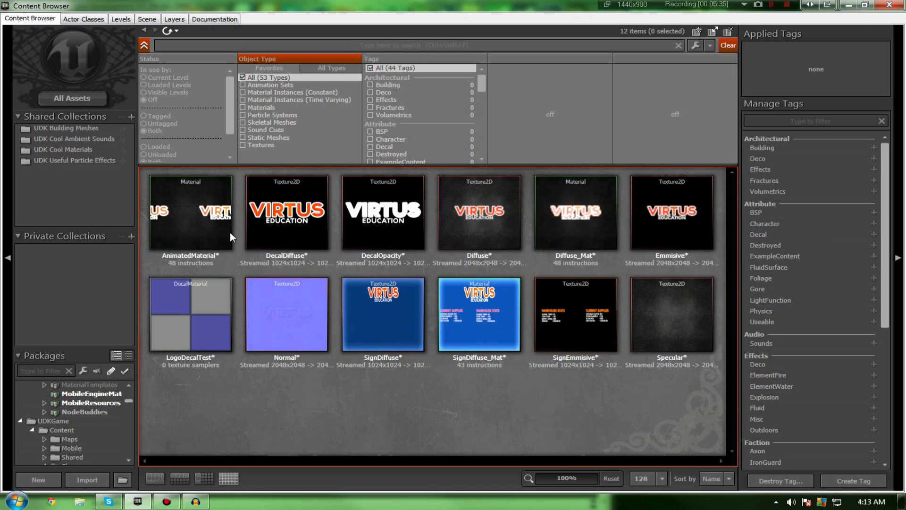
click(398, 212)
key(Left)
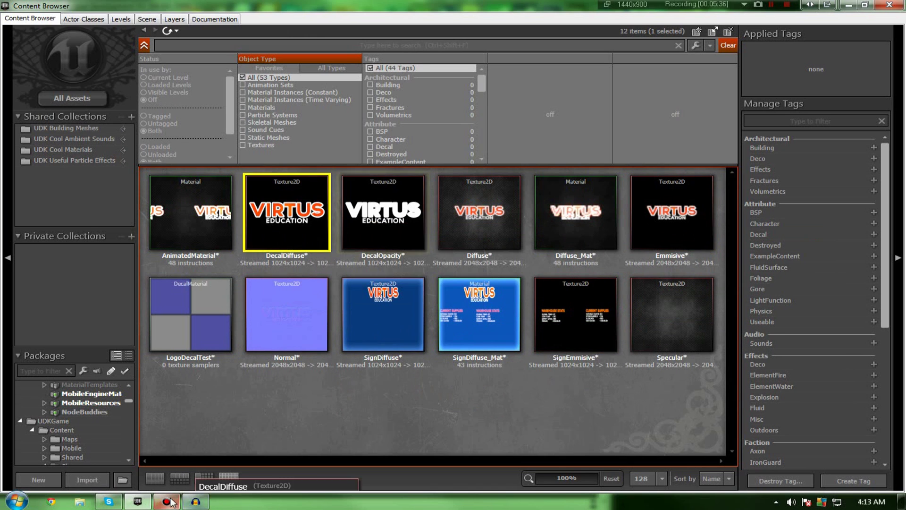
drag(444, 10, 645, 105)
drag(286, 309, 237, 328)
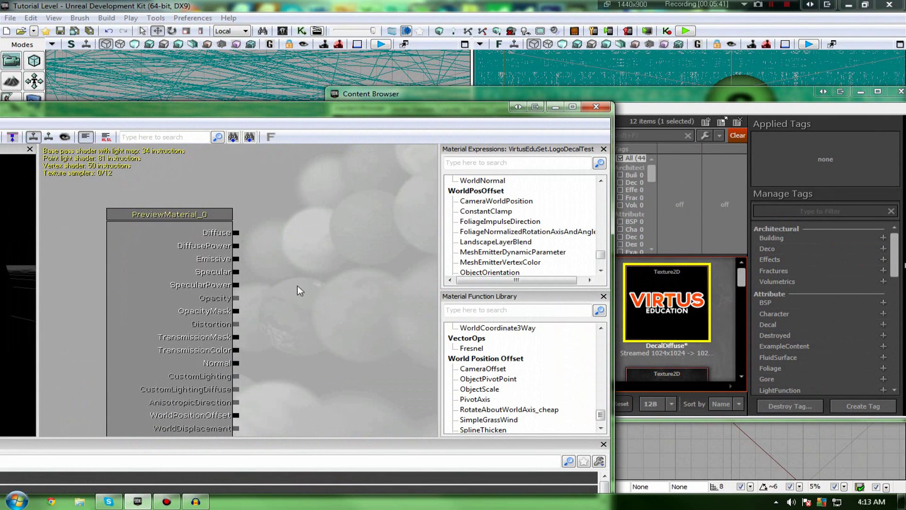
click(298, 285)
drag(294, 305, 237, 235)
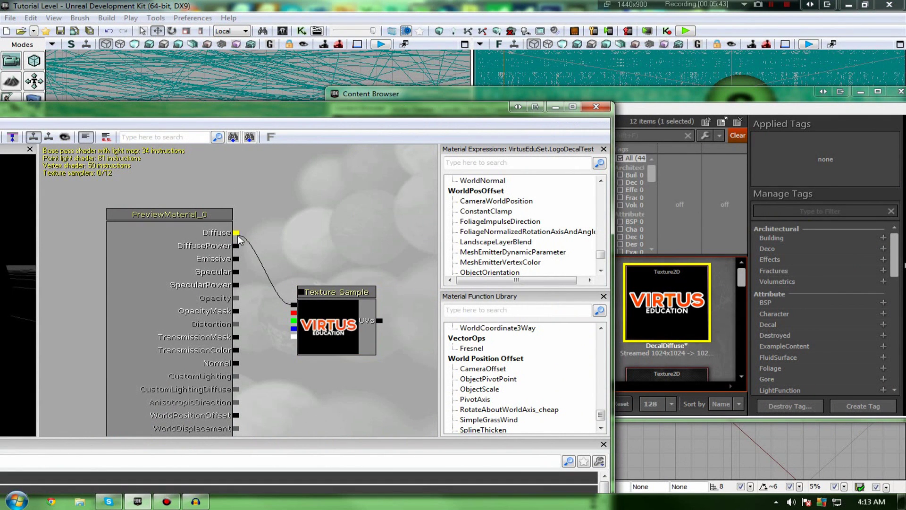
Add a DecalOpacity texture sample to the LogoDecalTest material and connect it to the OpacityMask input.
click(665, 305)
scroll(666, 303, down, 2)
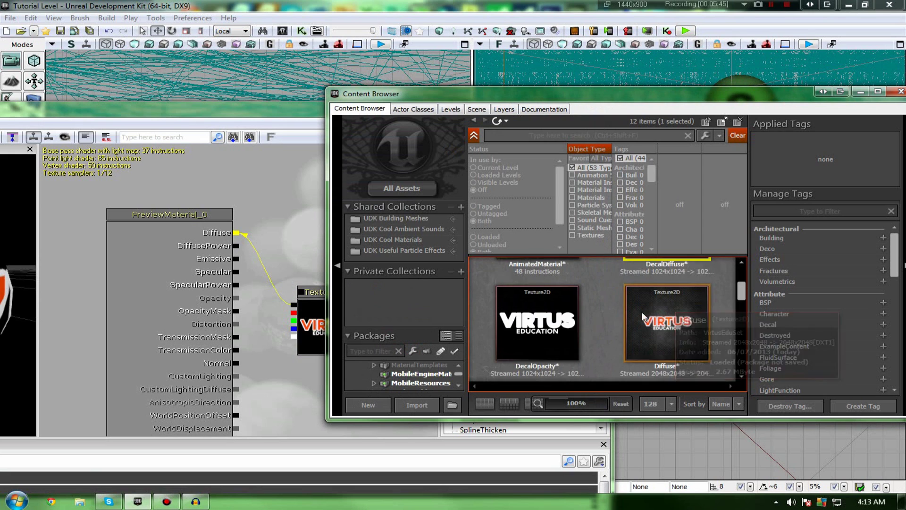
click(544, 321)
click(278, 257)
drag(278, 257, 252, 268)
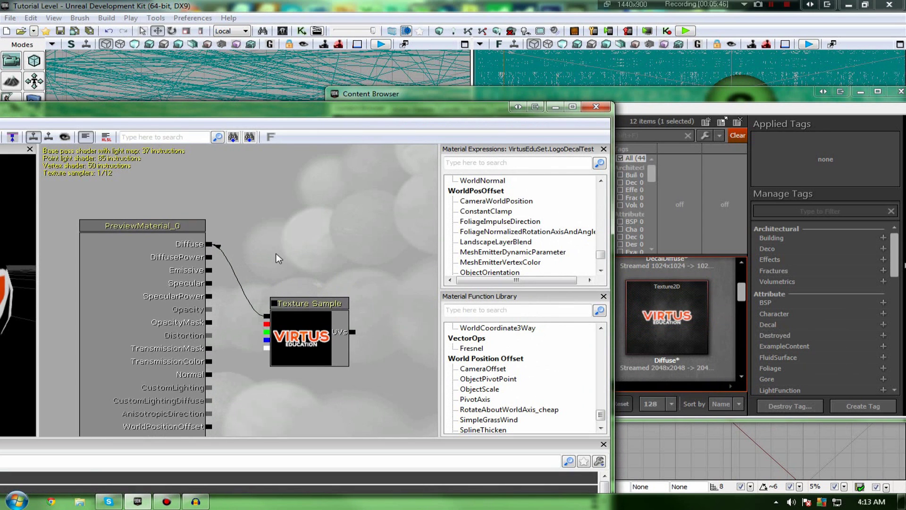
drag(208, 322, 273, 280)
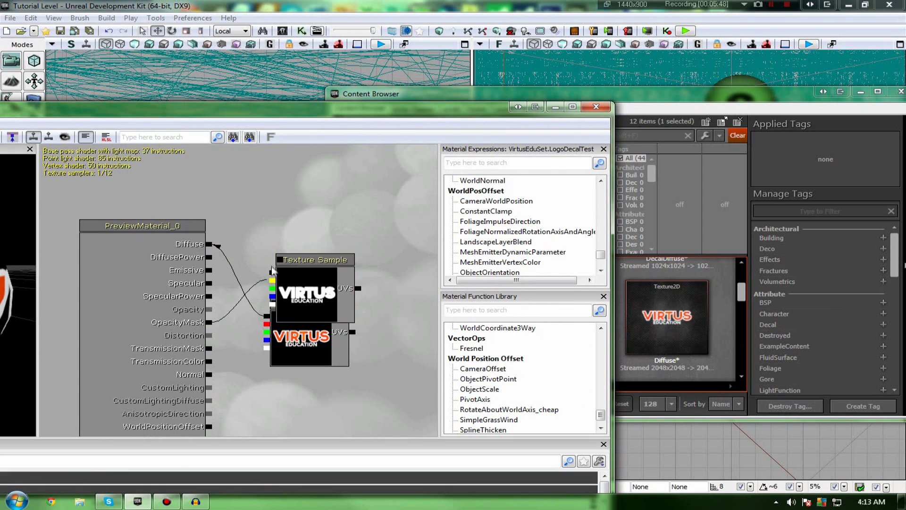
Move the DecalDiffuse sample above the DecalOpacity sample and maximize the Material Editor.
click(306, 363)
ctrl+drag(307, 360, 330, 223)
click(322, 287)
double_click(410, 109)
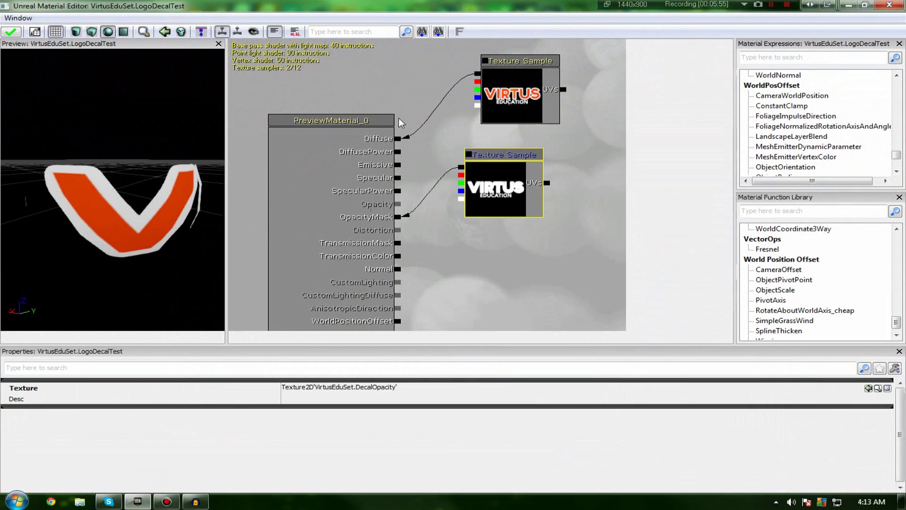
Switch the material's Blend Mode to BLEND_Opaque for comparison and set it back to BLEND_Masked.
click(368, 290)
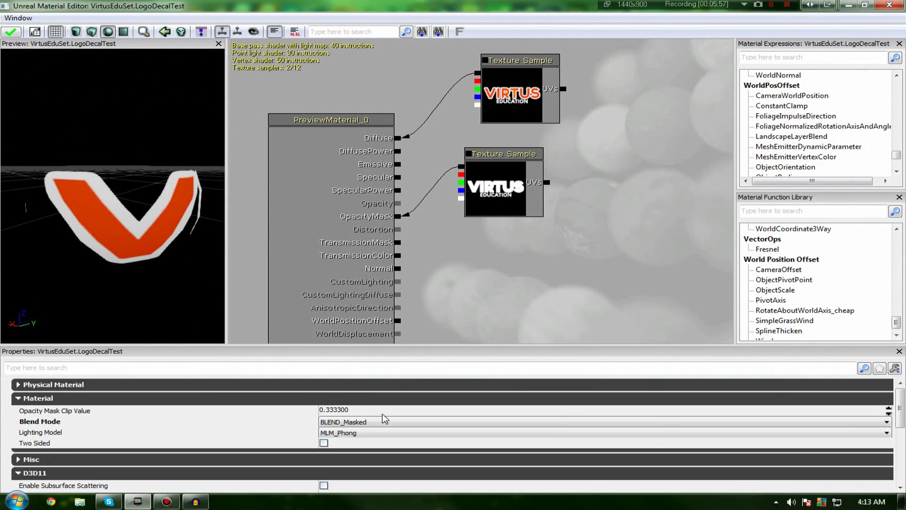
click(369, 422)
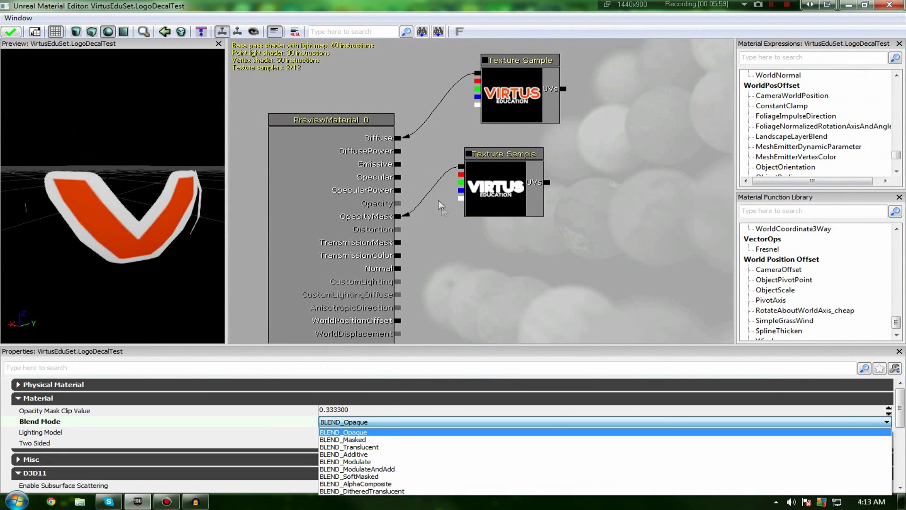
key(Return)
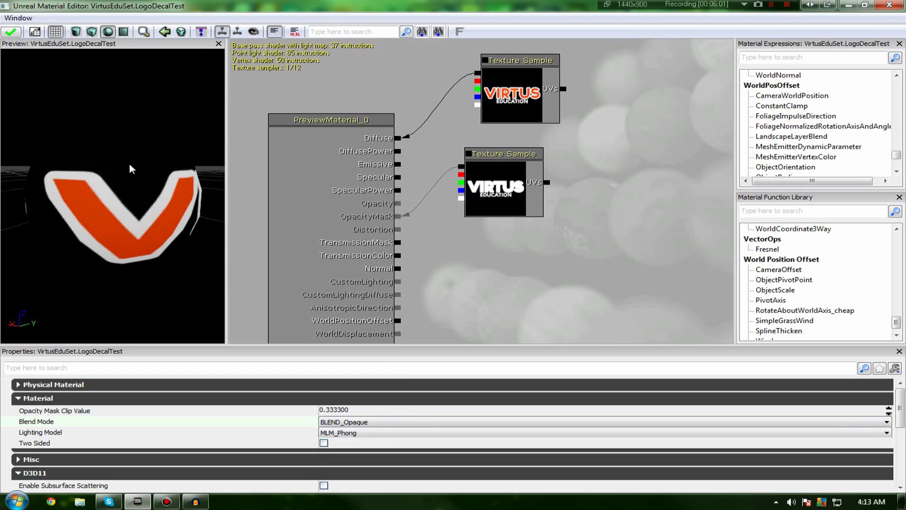
click(358, 422)
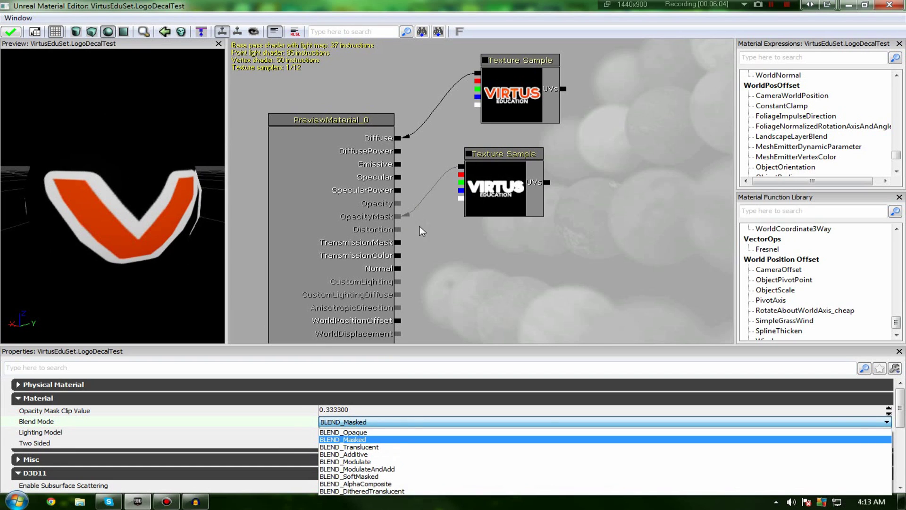
key(Return)
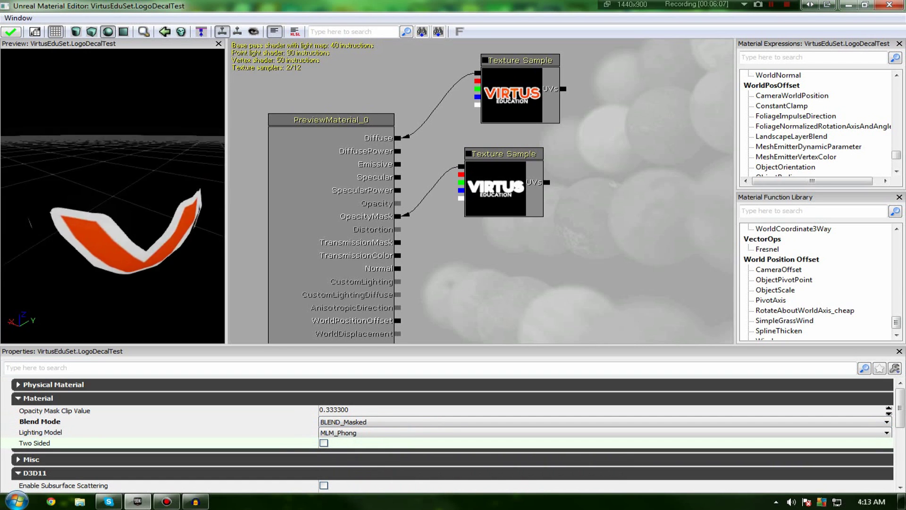
Check the material preview from several angles, and close the Material Editor, applying the changes to the LogoDecalTest material.
drag(112, 236, 409, 131)
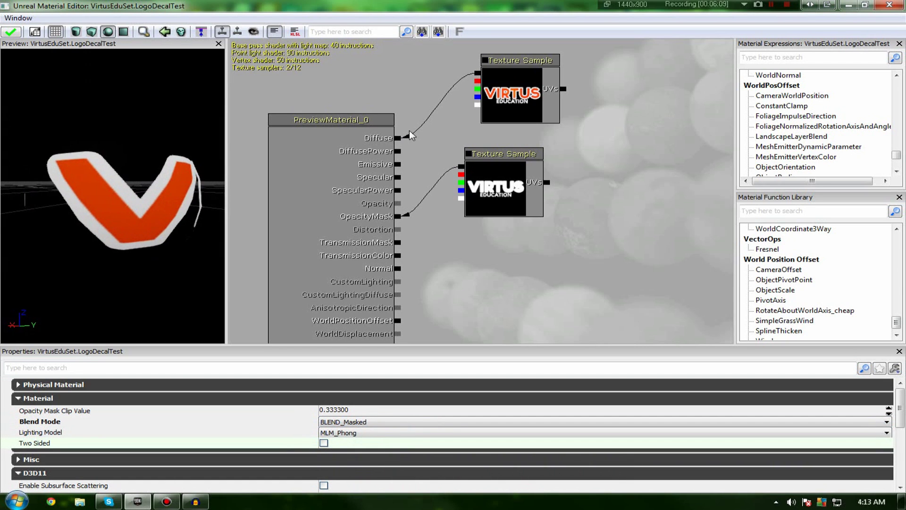
click(483, 181)
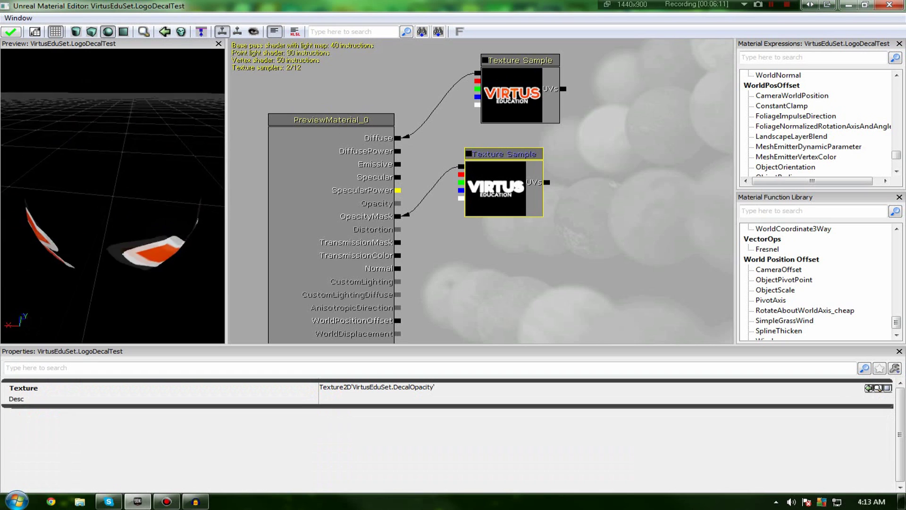
drag(112, 213, 76, 172)
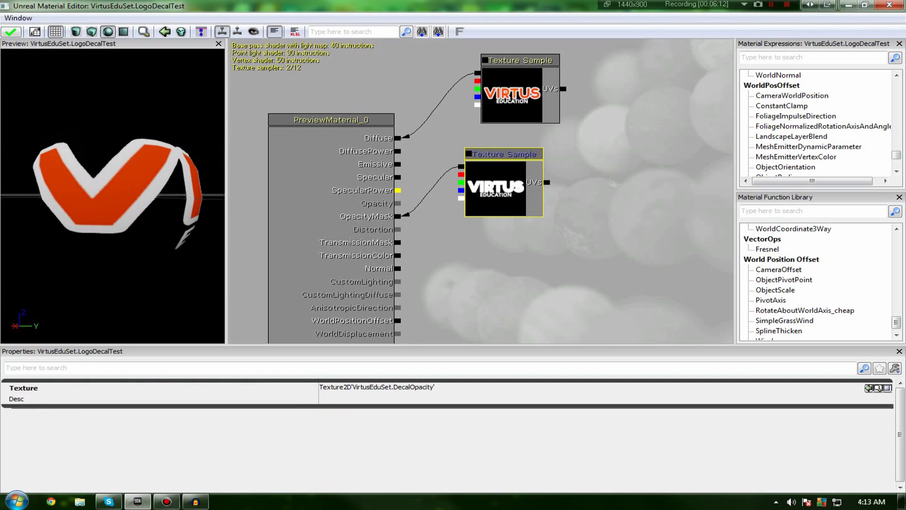
click(889, 5)
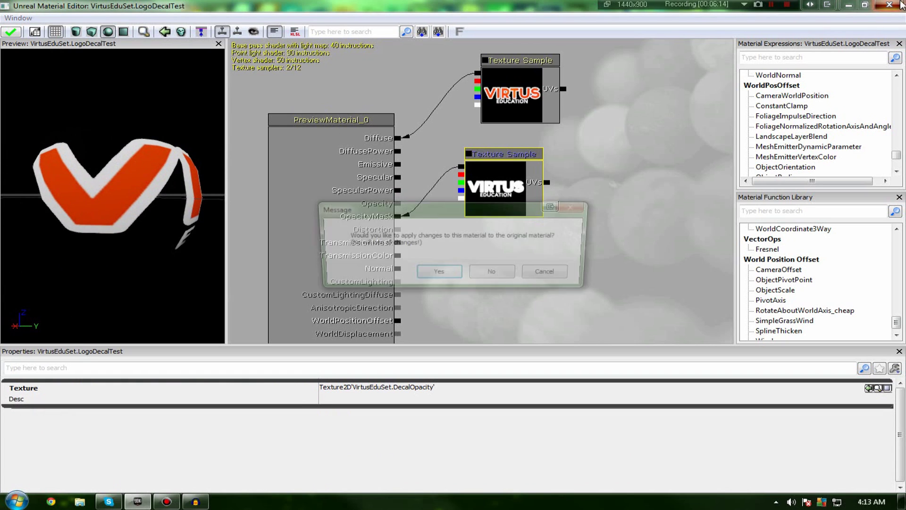
click(427, 281)
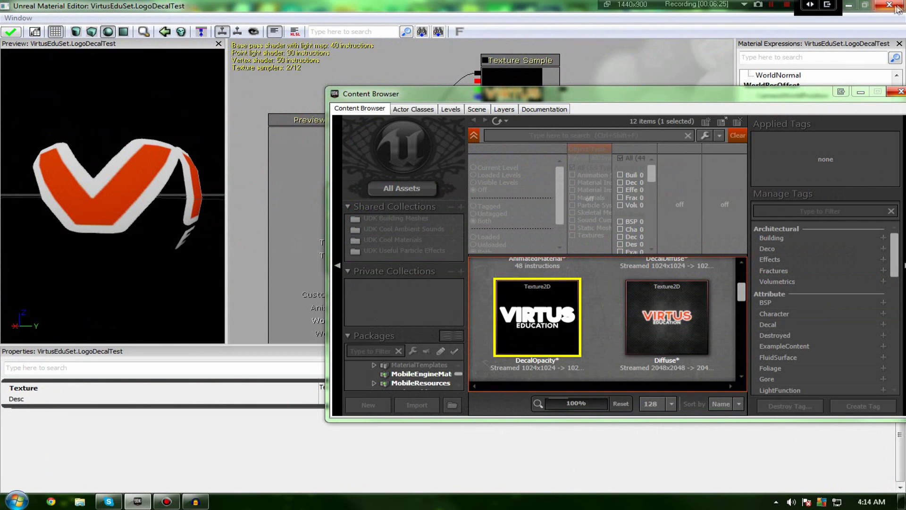
click(886, 14)
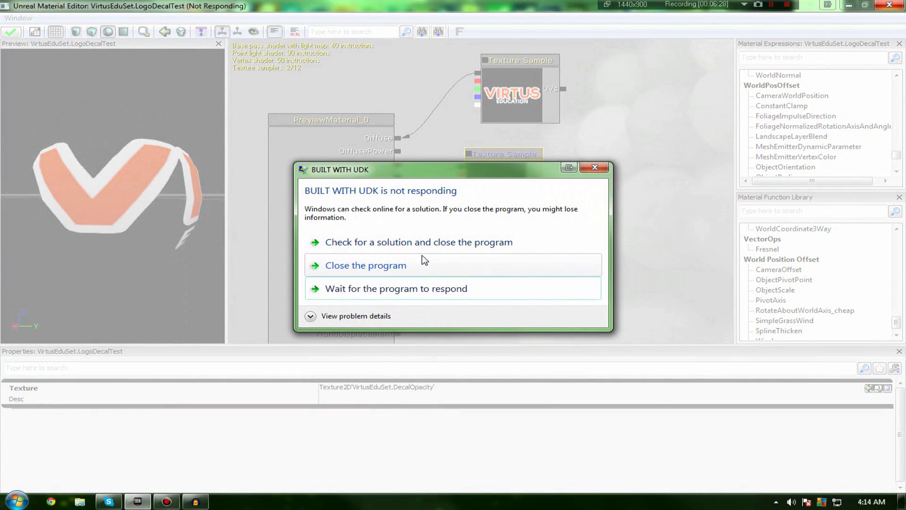
click(17, 501)
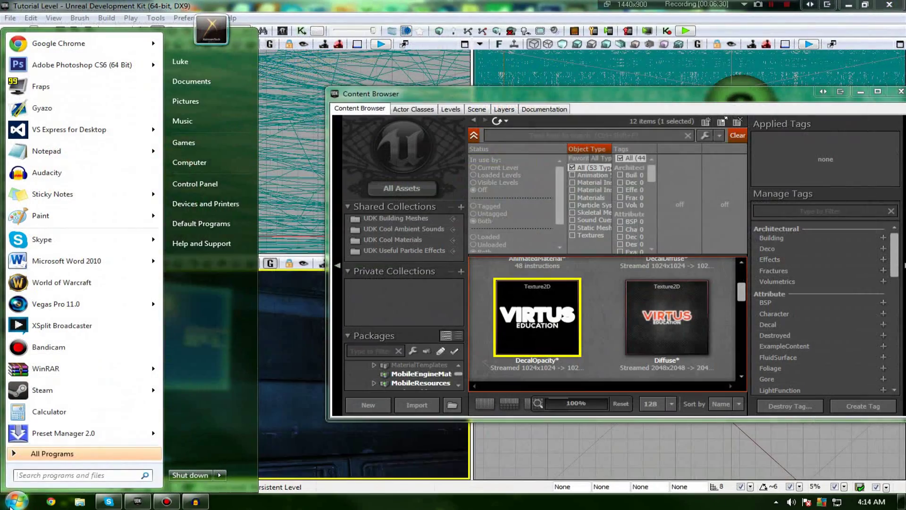
Place the LogoDecalTest decal material on the wall just below the Virtus Education sign and minimize the Content Browser.
click(546, 312)
scroll(553, 318, down, 3)
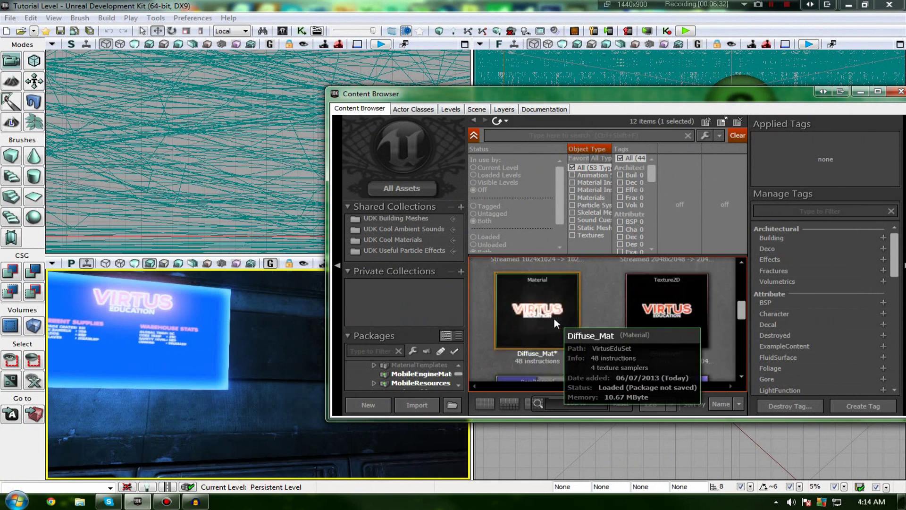
scroll(560, 310, up, 3)
click(560, 308)
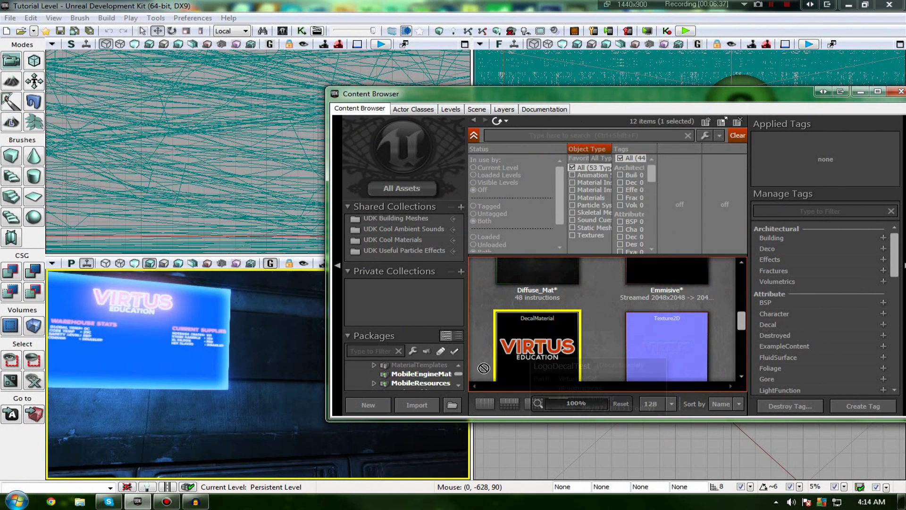
drag(484, 368, 283, 418)
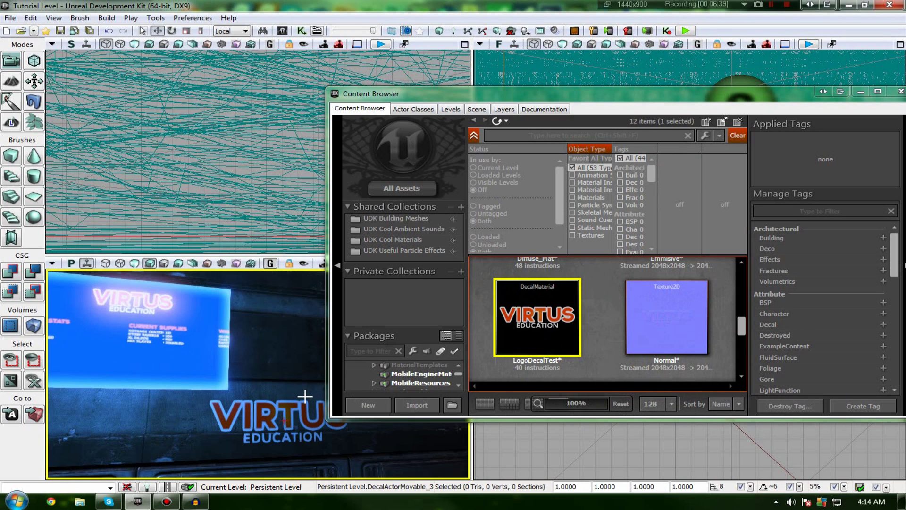
click(860, 92)
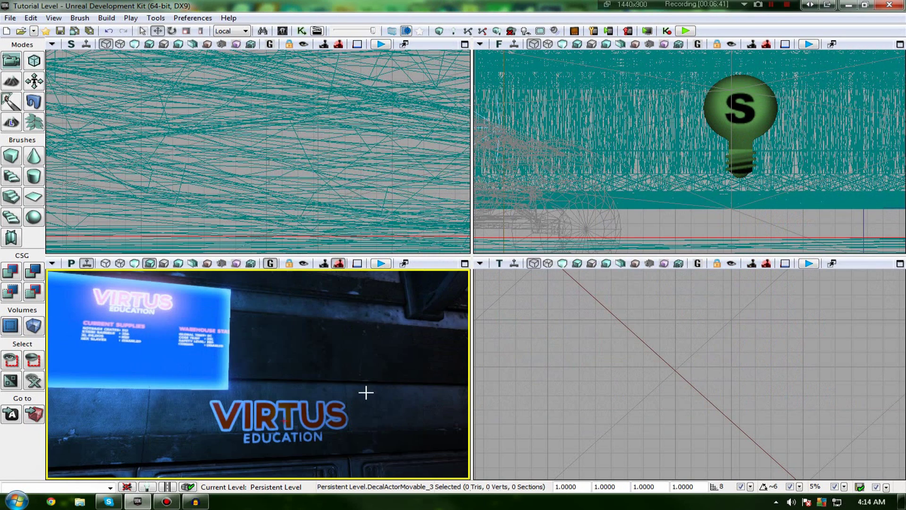
Turn off game view in the perspective viewport and pull the placed logo decal outward from the wall.
right_drag(366, 392, 359, 412)
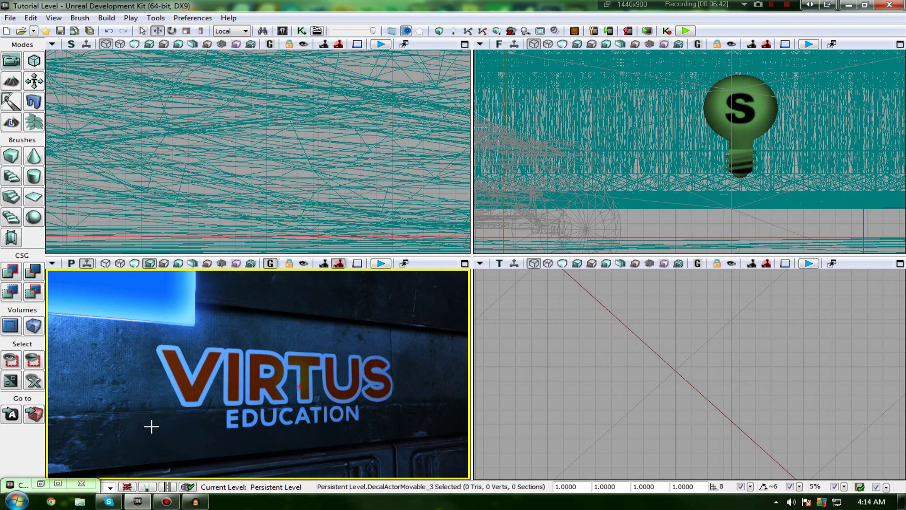
mouse_move(321, 366)
right_down()
mouse_move(332, 385)
mouse_move(319, 369)
right_up()
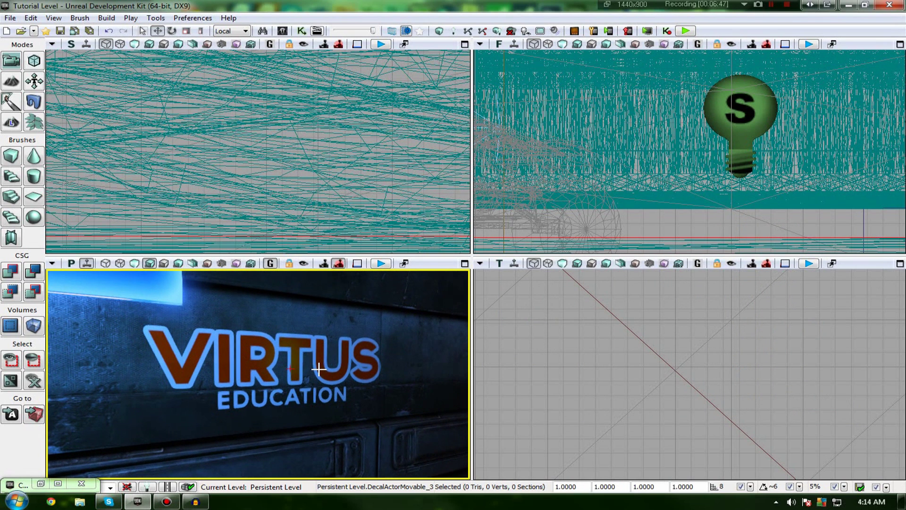
key(g)
right_drag(319, 369, 293, 373)
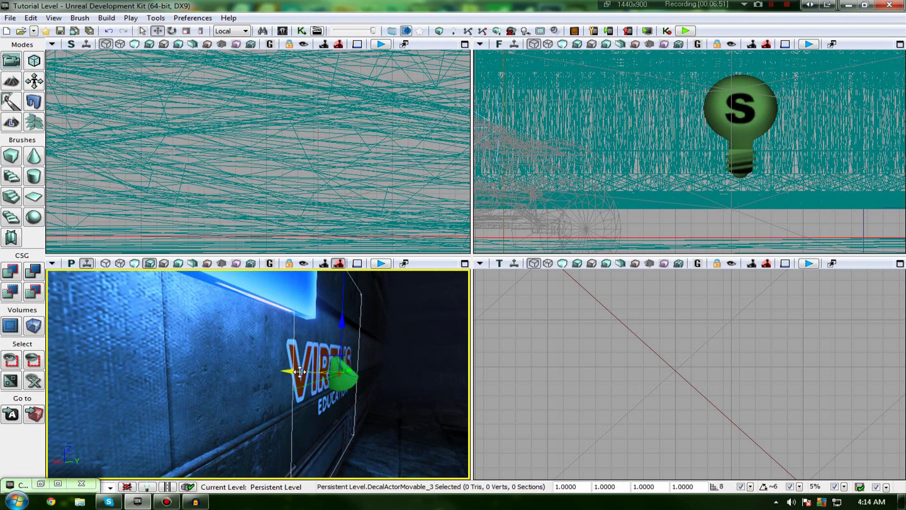
shift+drag(303, 372, 313, 405)
right_drag(313, 404, 227, 354)
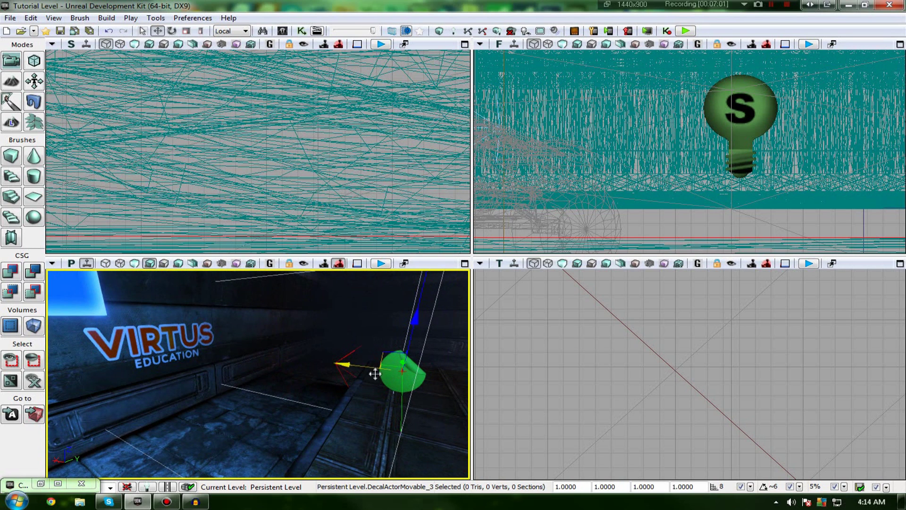
Shift the logo decal vertically so the logo spans the wall's protruding ledge, and inspect it up close.
mouse_move(299, 376)
right_down()
mouse_move(255, 373)
mouse_move(264, 354)
mouse_move(283, 378)
mouse_move(299, 375)
right_up()
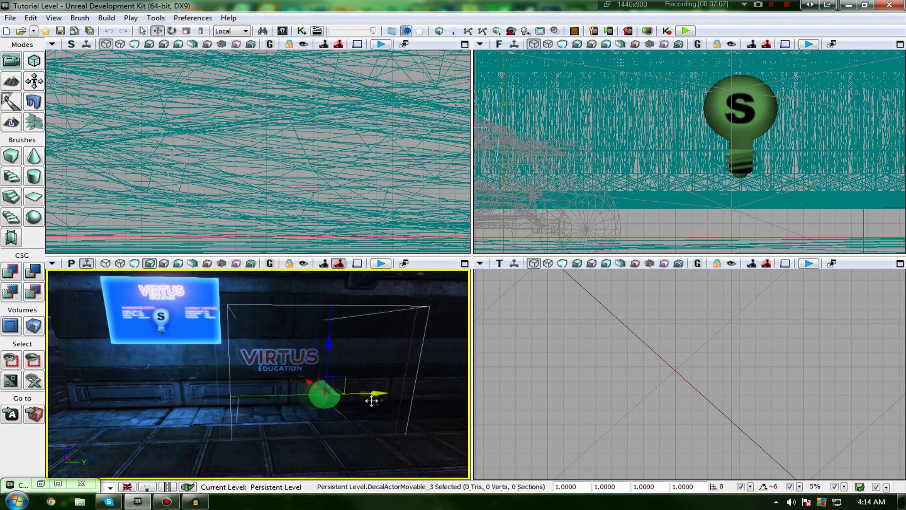
right_drag(315, 405, 324, 378)
scroll(324, 377, down, 3)
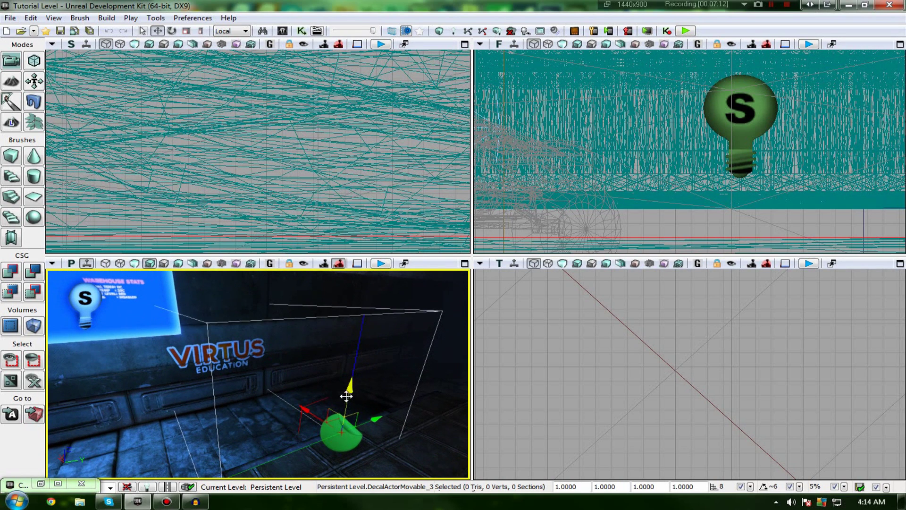
drag(347, 396, 348, 387)
right_drag(348, 387, 273, 364)
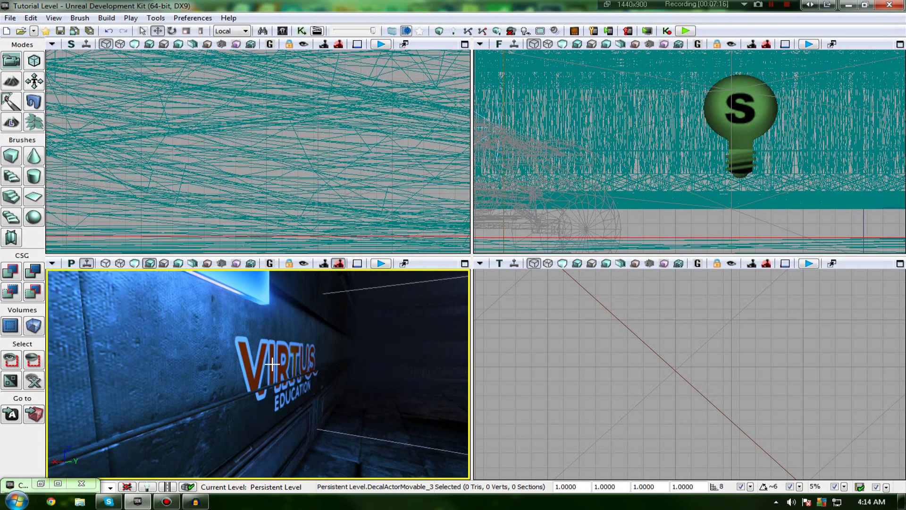
scroll(272, 364, up, 4)
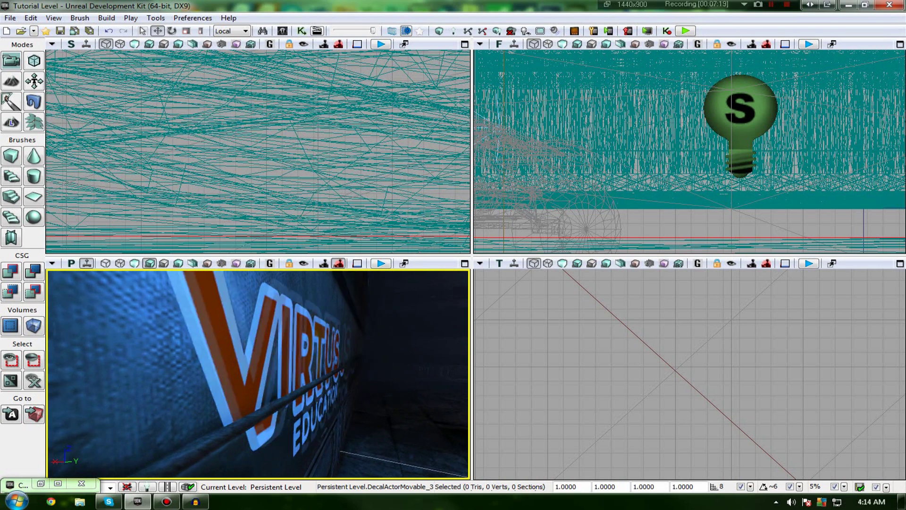
right_drag(340, 394, 304, 398)
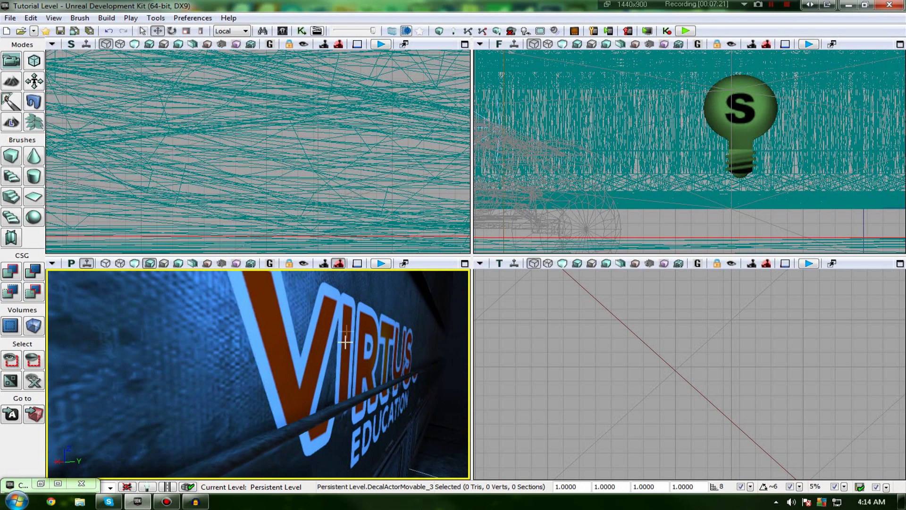
Open the properties of the logo decal on the wall and look over its tiling, offset and rotation settings.
drag(391, 343, 206, 348)
scroll(257, 337, up, 4)
right_drag(257, 337, 204, 334)
drag(256, 338, 249, 339)
scroll(250, 338, up, 2)
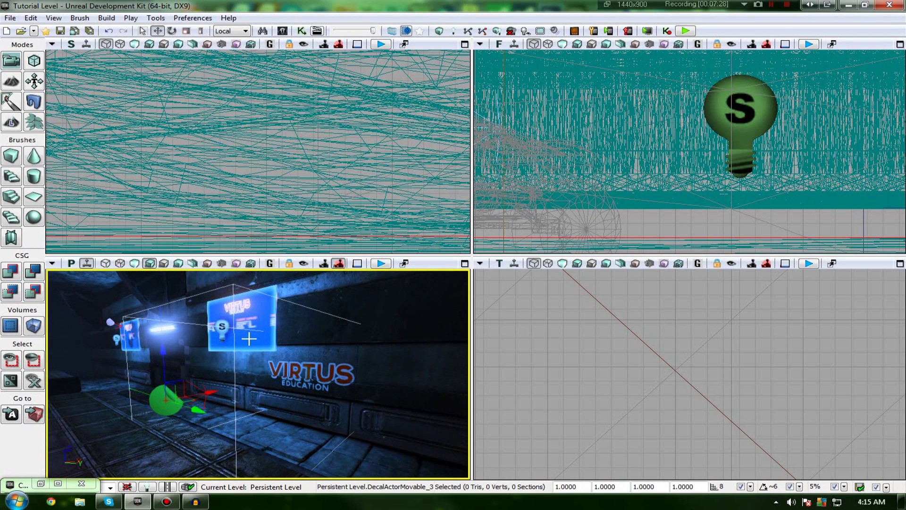
right_click(208, 391)
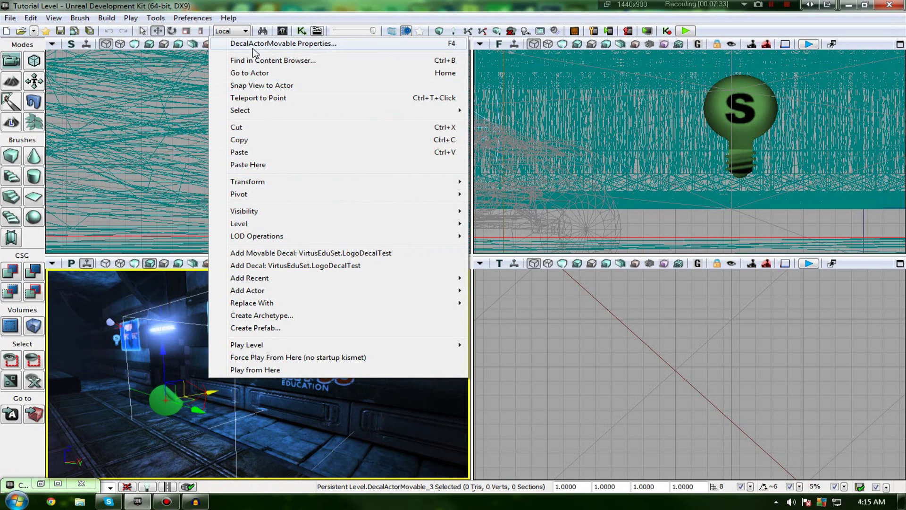
click(253, 48)
drag(608, 193, 596, 170)
click(645, 283)
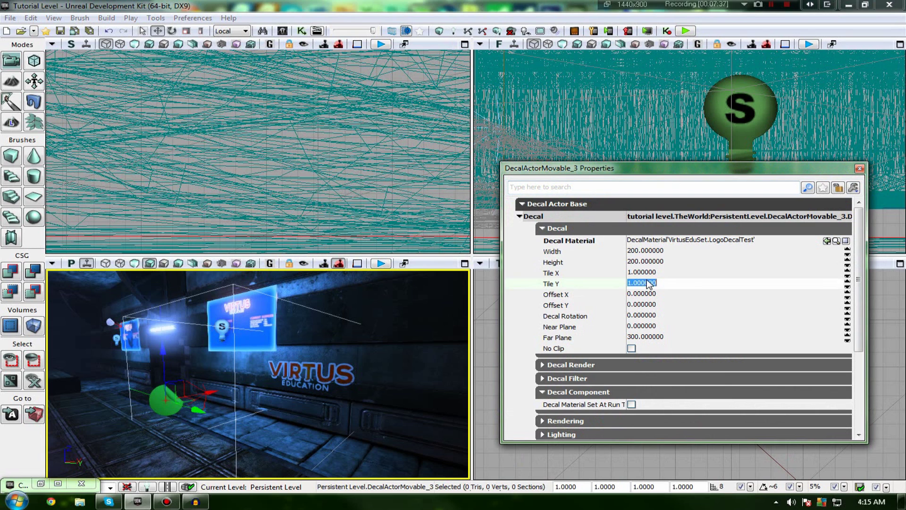
click(644, 274)
click(652, 273)
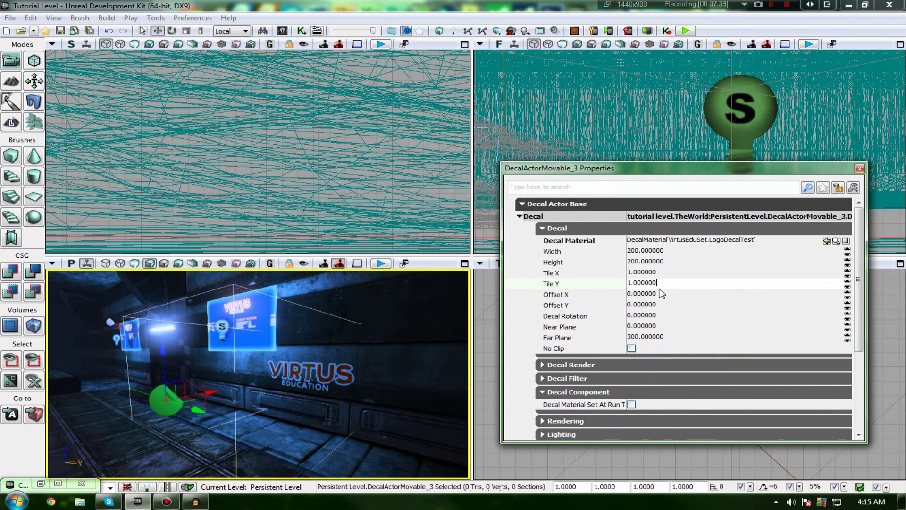
click(660, 294)
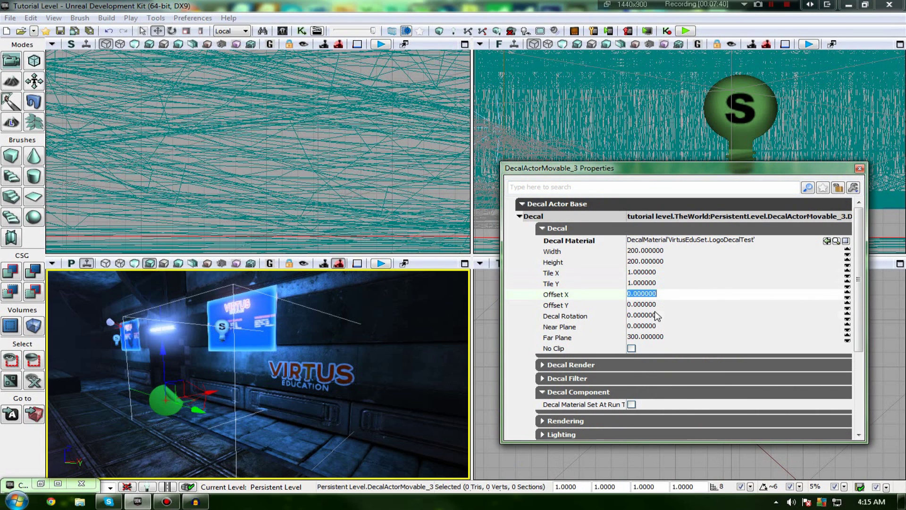
click(657, 316)
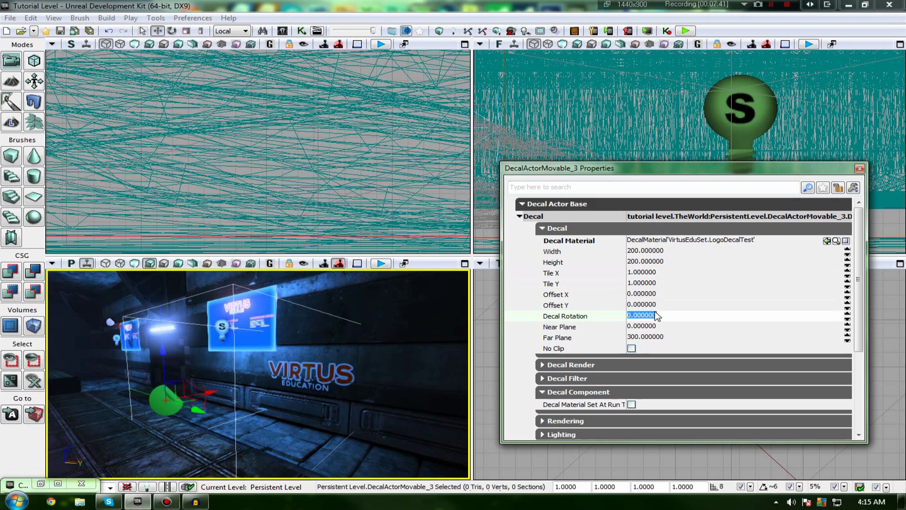
Enlarge the logo decal by setting both its width and height to 500.
click(651, 252)
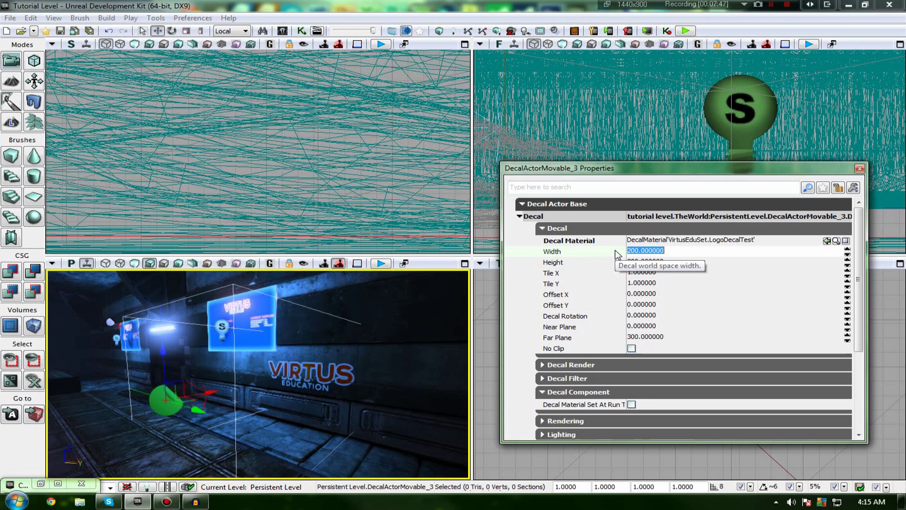
text(500)
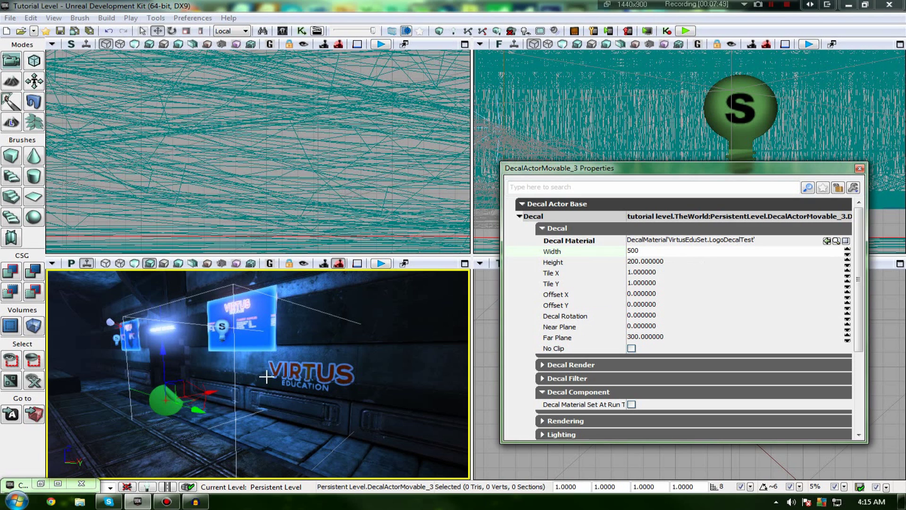
key(Return)
click(640, 261)
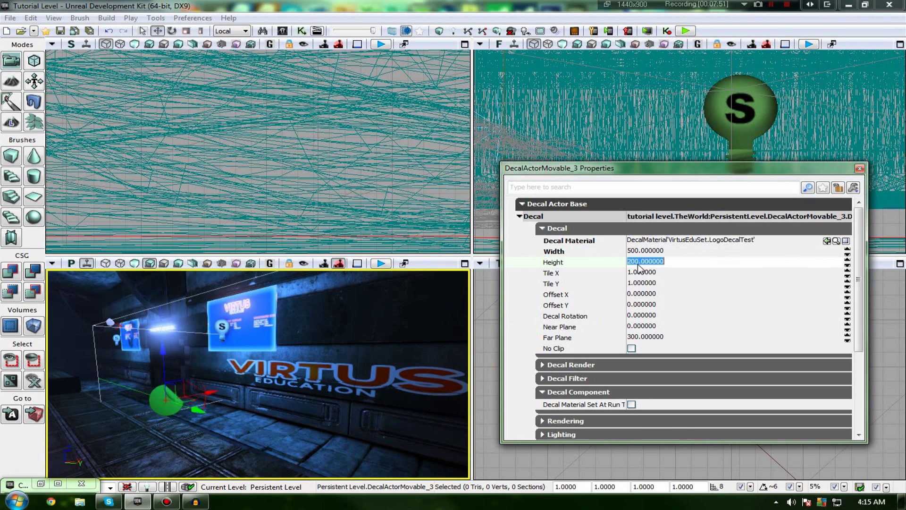
text(500)
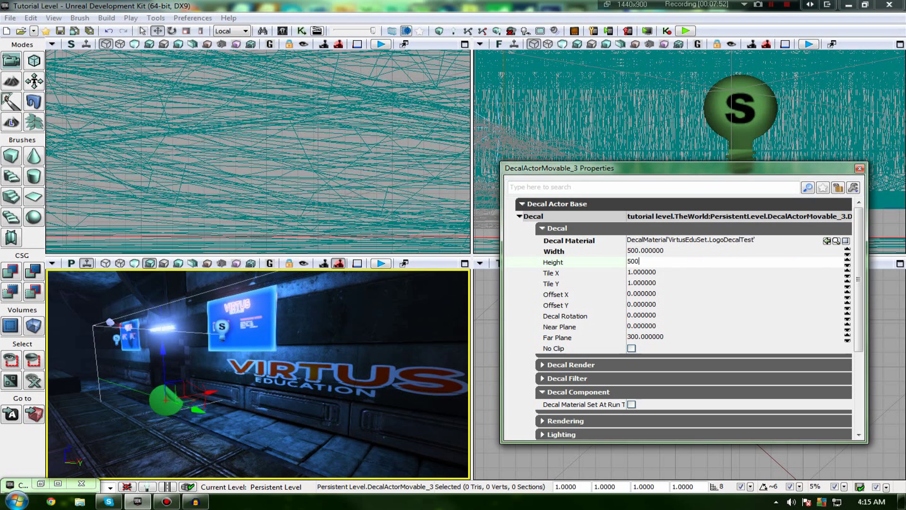
key(Return)
Set the logo decal's Tile X and Tile Y values to 2.
click(636, 273)
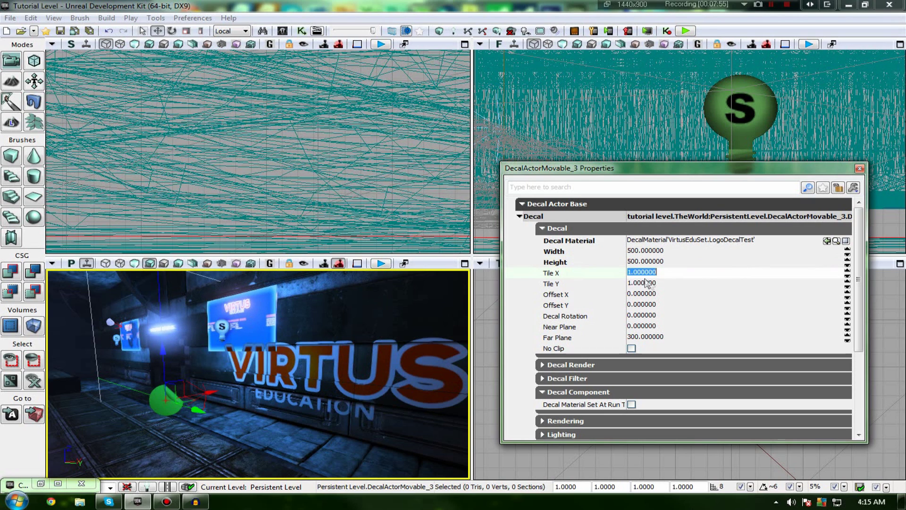
text(2)
key(Return)
click(652, 282)
text(2)
key(Return)
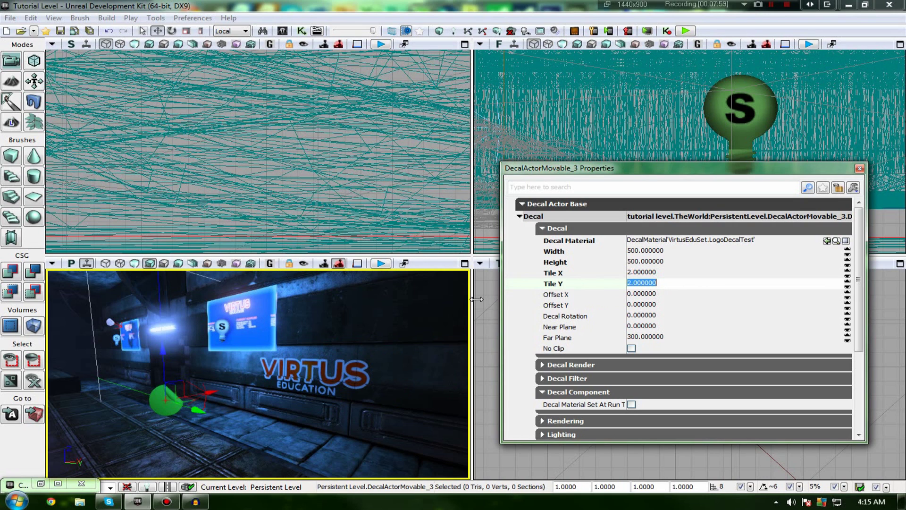
Set the logo decal's Decal Rotation to 45 and briefly undo it to compare the logo's orientation.
click(646, 295)
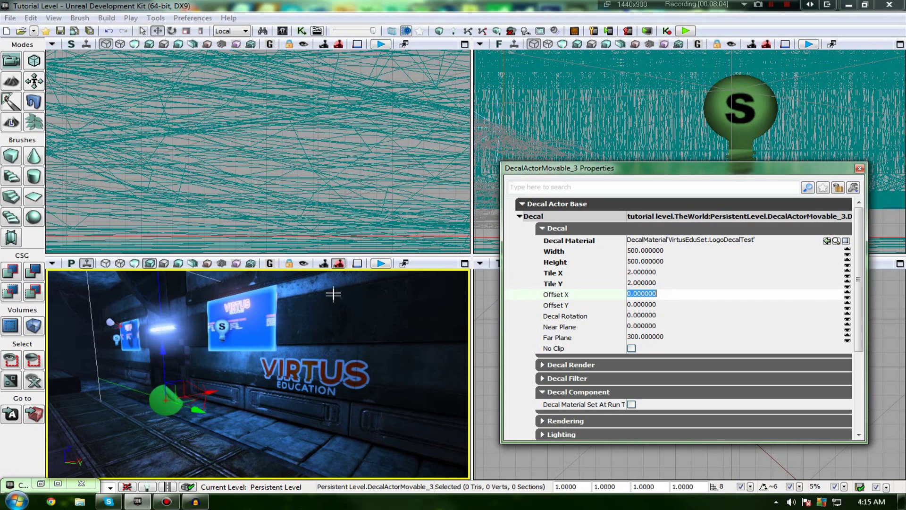
click(653, 327)
click(639, 316)
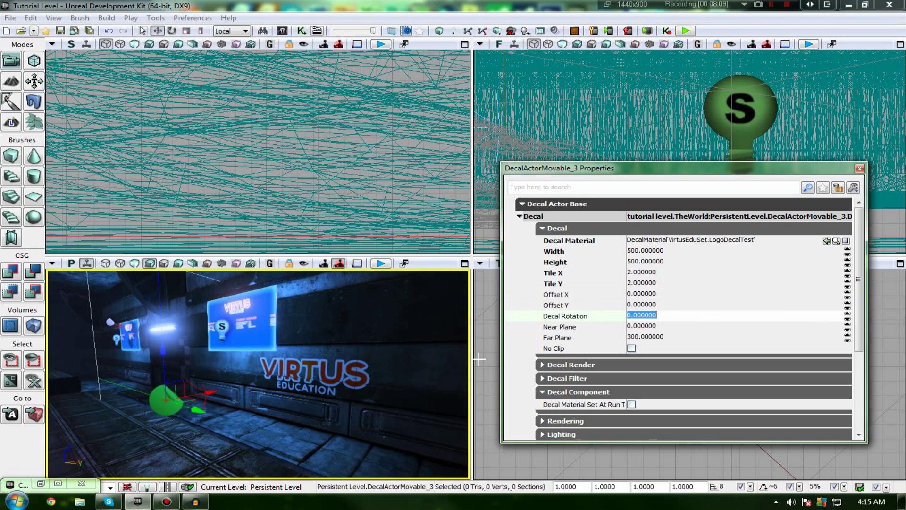
text(45)
key(Return)
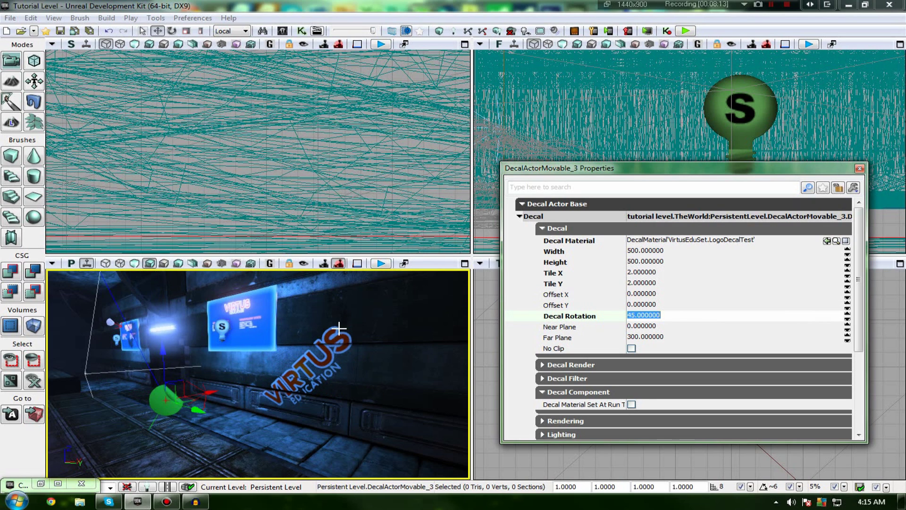
key(ctrl+z)
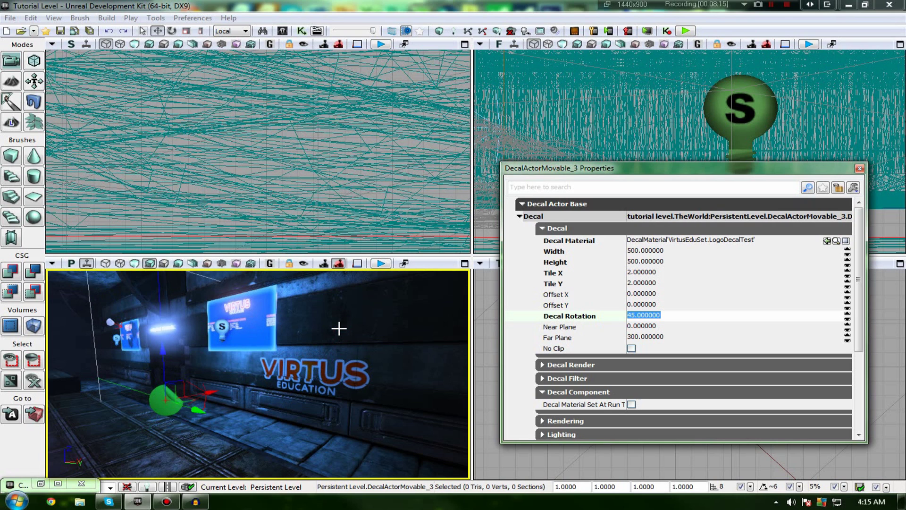
Try turning the logo decal on the wall with the Rotate tool, and undo that rotation.
click(172, 31)
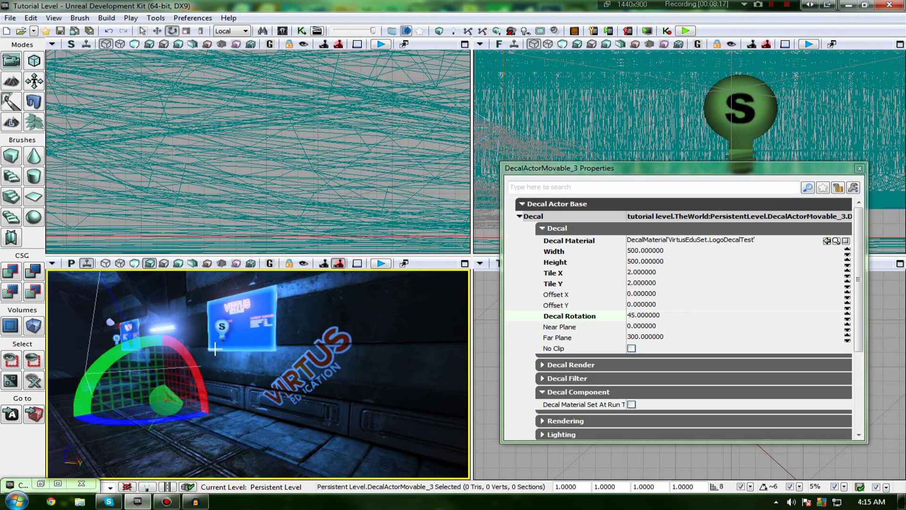
drag(191, 356, 201, 404)
key(ctrl+z)
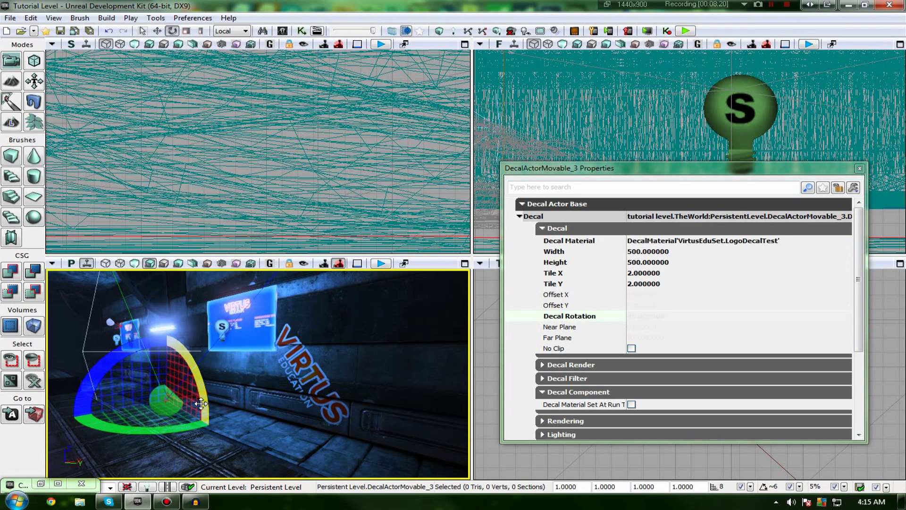
Expand the Decal Filter and Decal Render settings and examine the Sort Order option alongside a closer view of the logo.
click(597, 378)
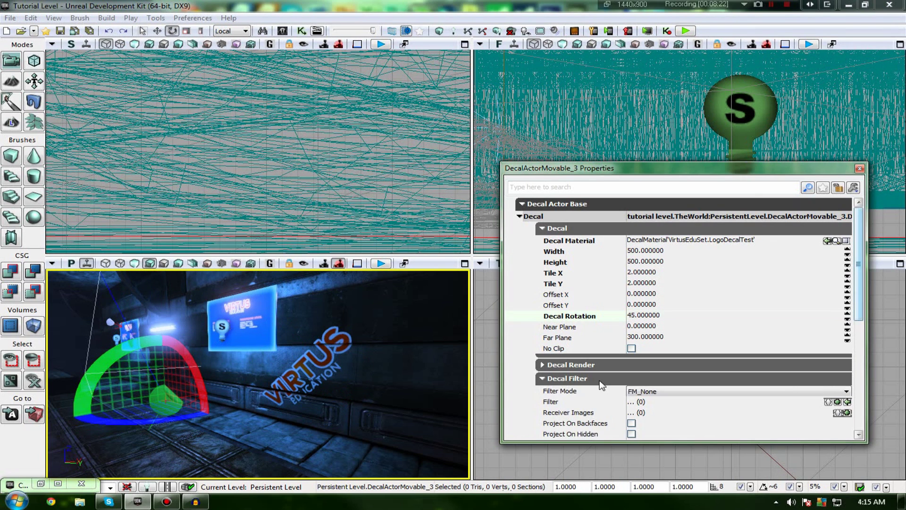
scroll(599, 378, down, 3)
scroll(597, 377, down, 2)
click(567, 286)
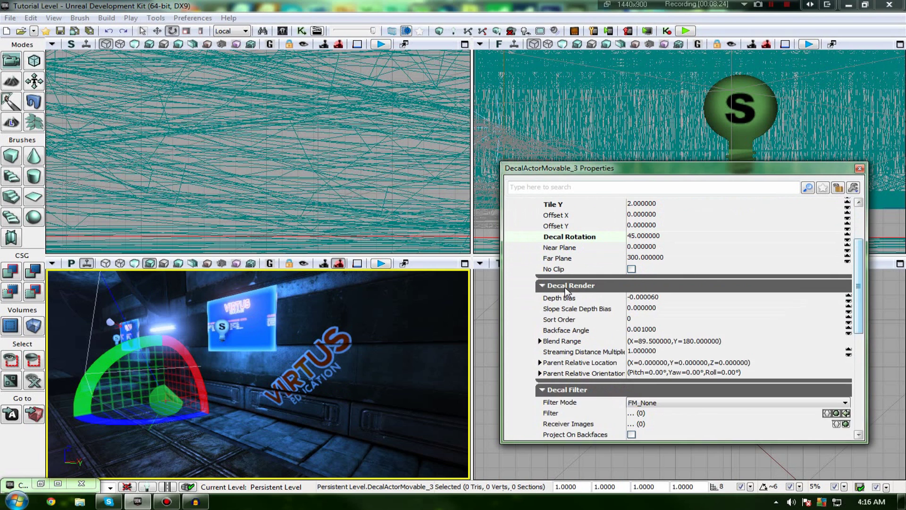
scroll(568, 292, down, 4)
click(645, 264)
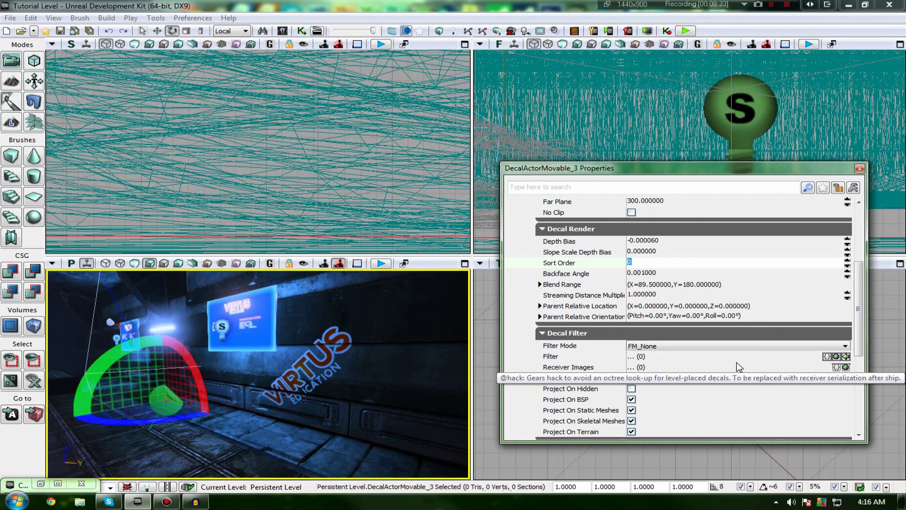
drag(340, 408, 349, 340)
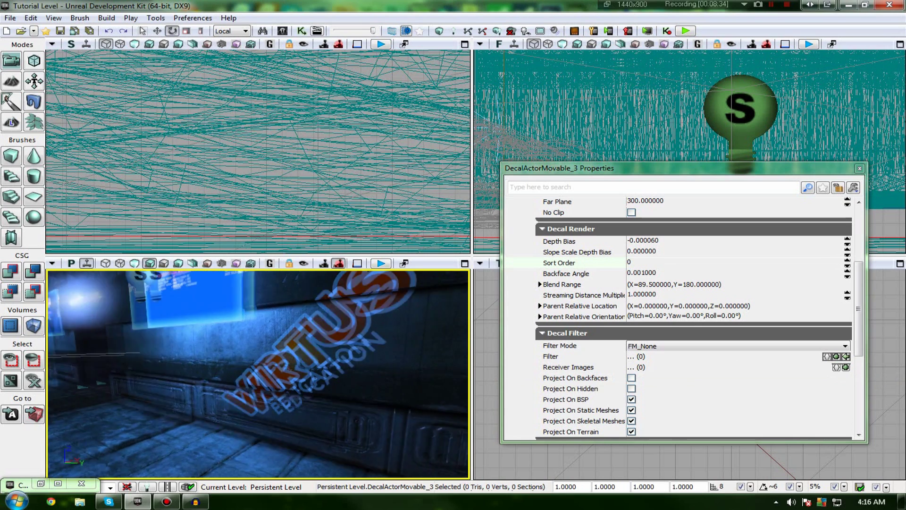
drag(335, 385, 378, 372)
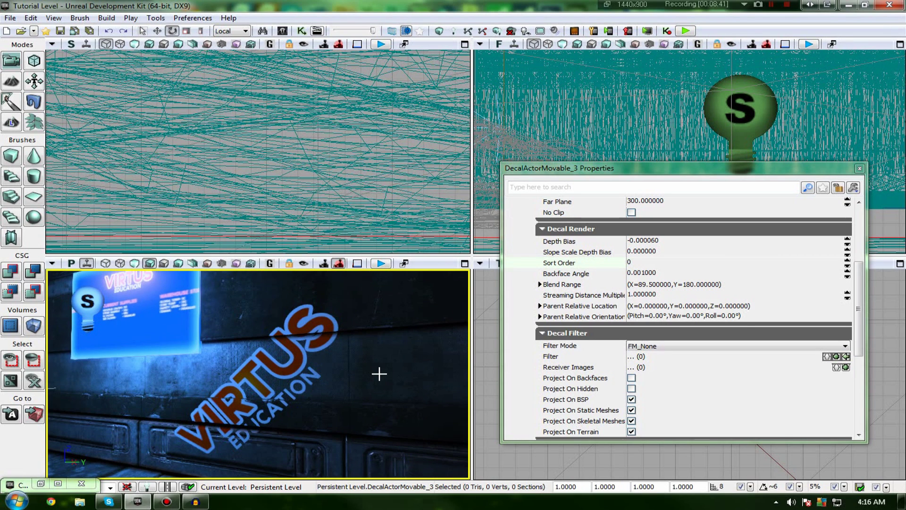
click(628, 262)
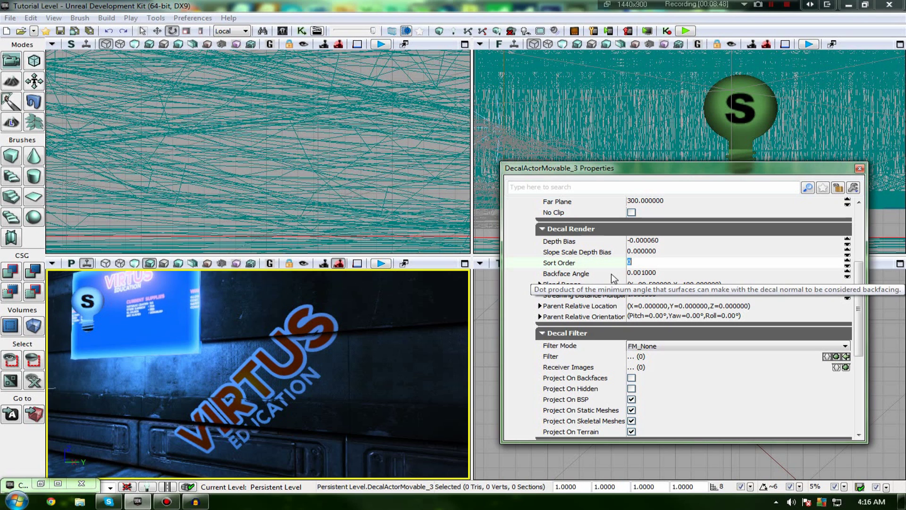
Look around the room and back at the logo decal, and examine the decal's Filter Mode setting.
scroll(610, 276, down, 1)
right_drag(338, 373, 284, 360)
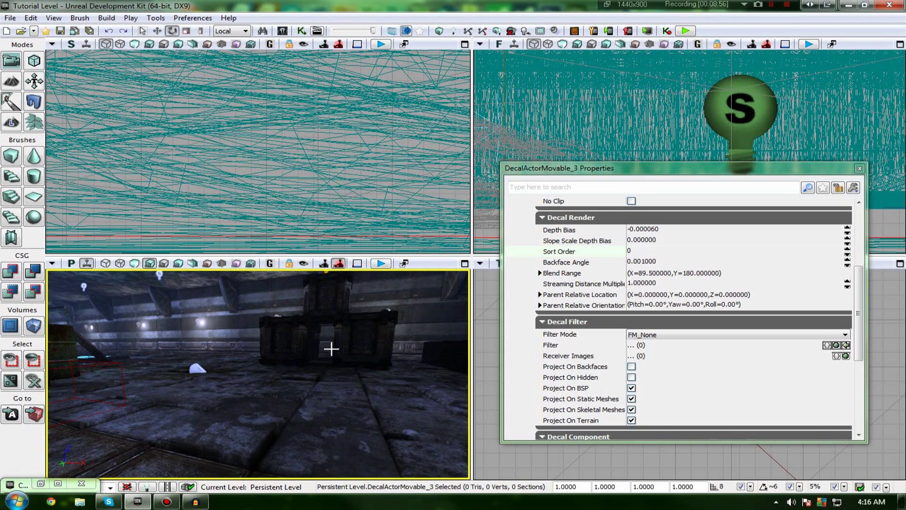
right_drag(331, 348, 624, 379)
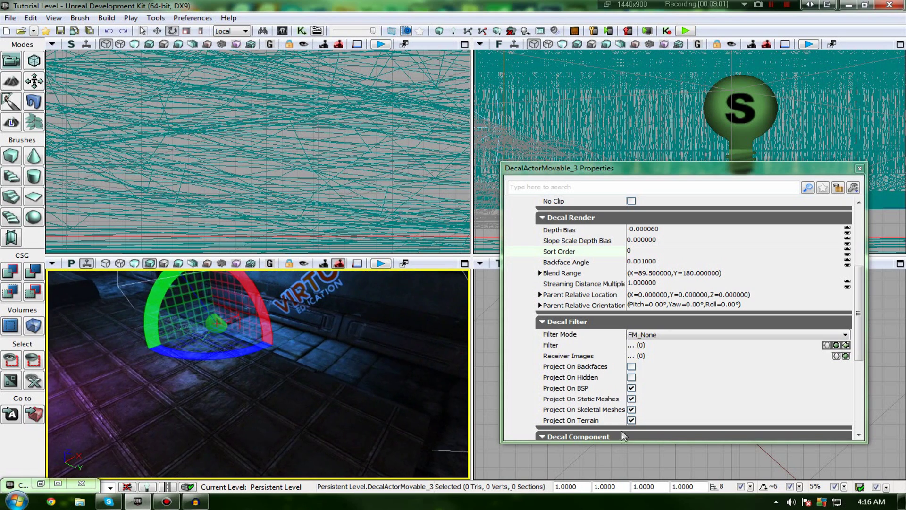
click(653, 335)
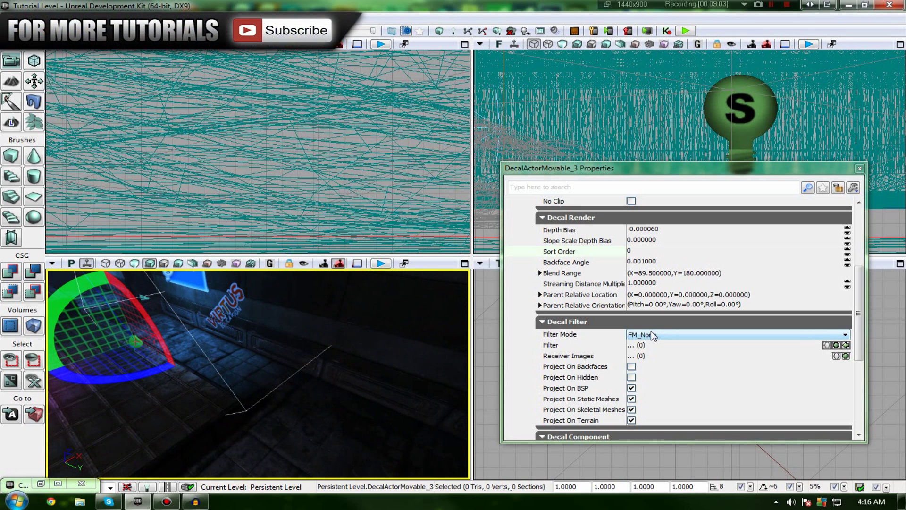